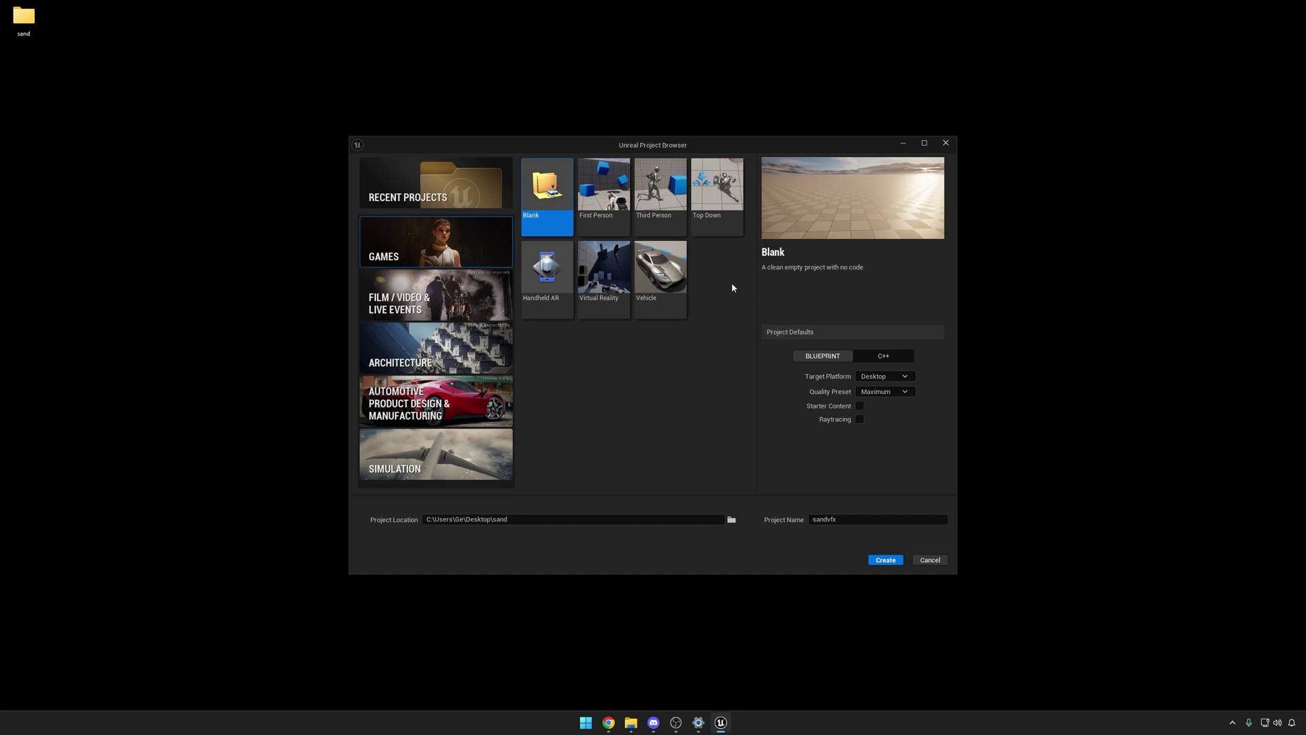
# Step: Create the sandvfx project from the Third Person game template
pyautogui.click(659, 198)
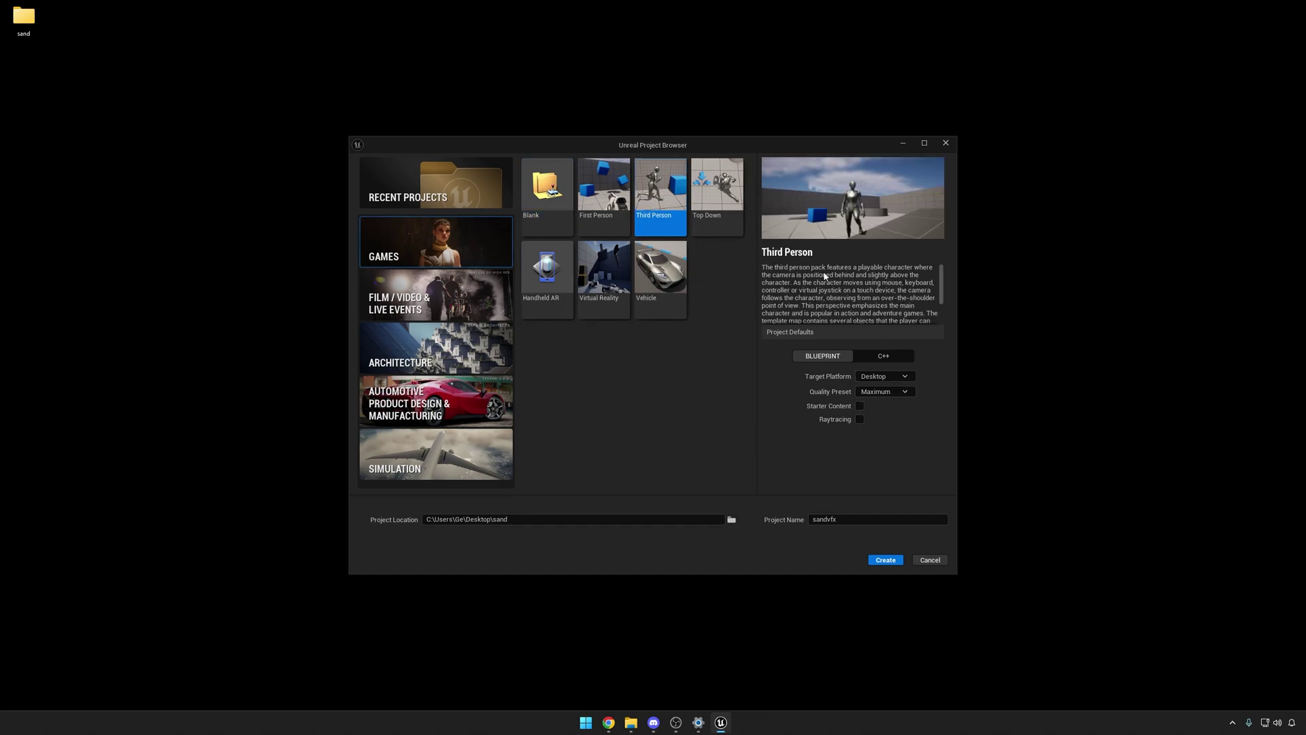
pyautogui.click(882, 560)
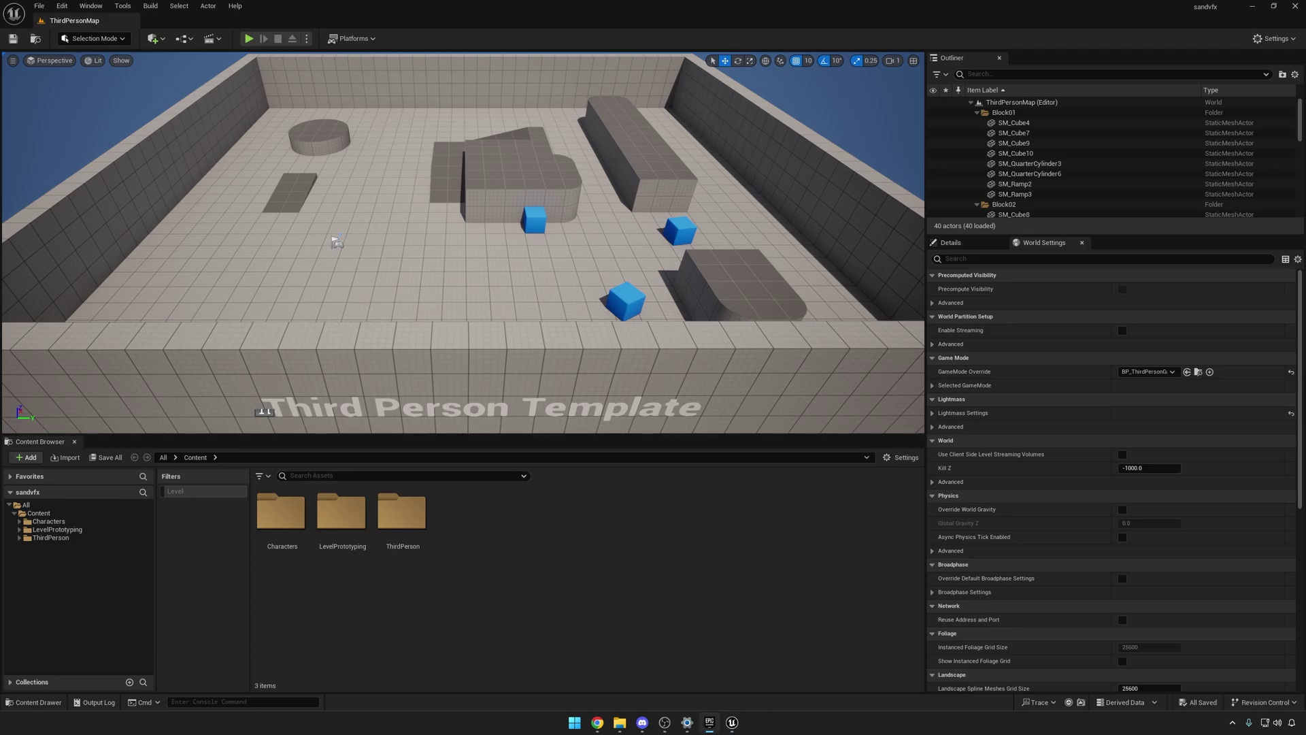
# Step: Open the Overview level from the Vefects/Sand_VFX/Demo/Maps folder
pyautogui.doubleClick(469, 520)
pyautogui.doubleClick(281, 512)
pyautogui.click(364, 515)
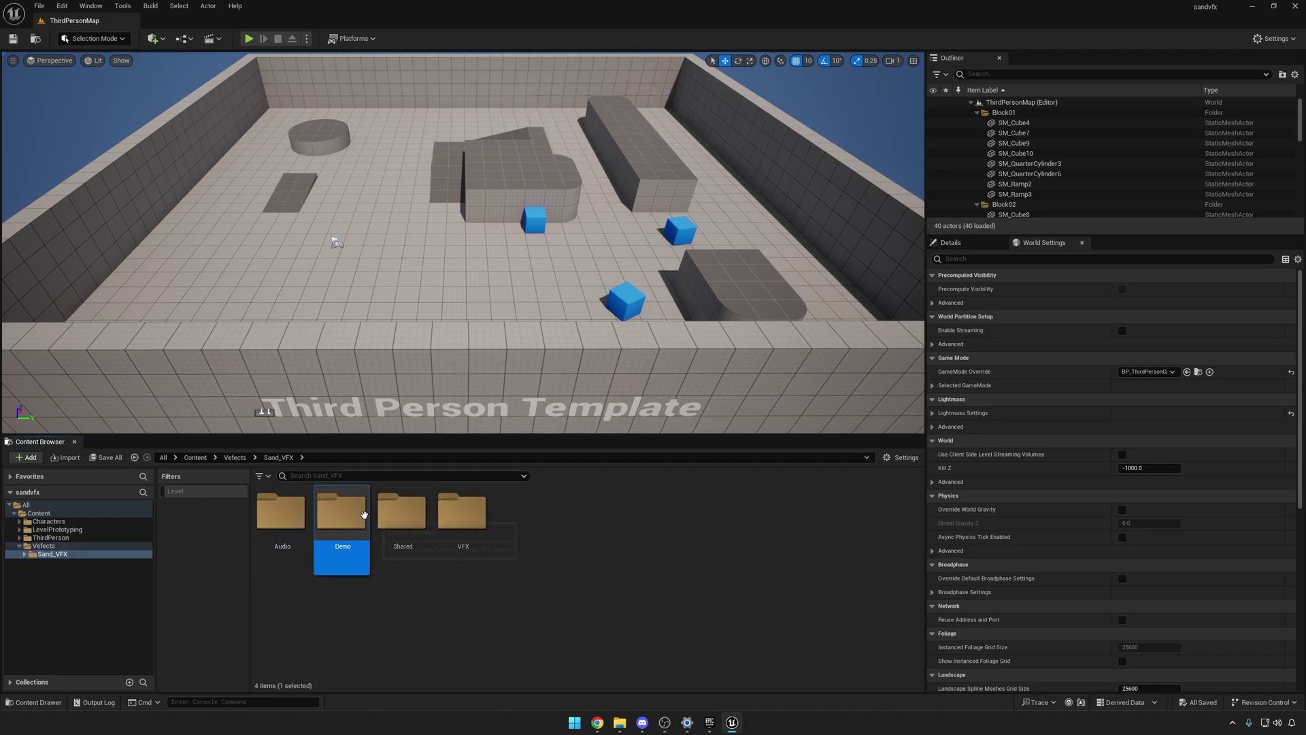
pyautogui.doubleClick(364, 515)
pyautogui.doubleClick(361, 521)
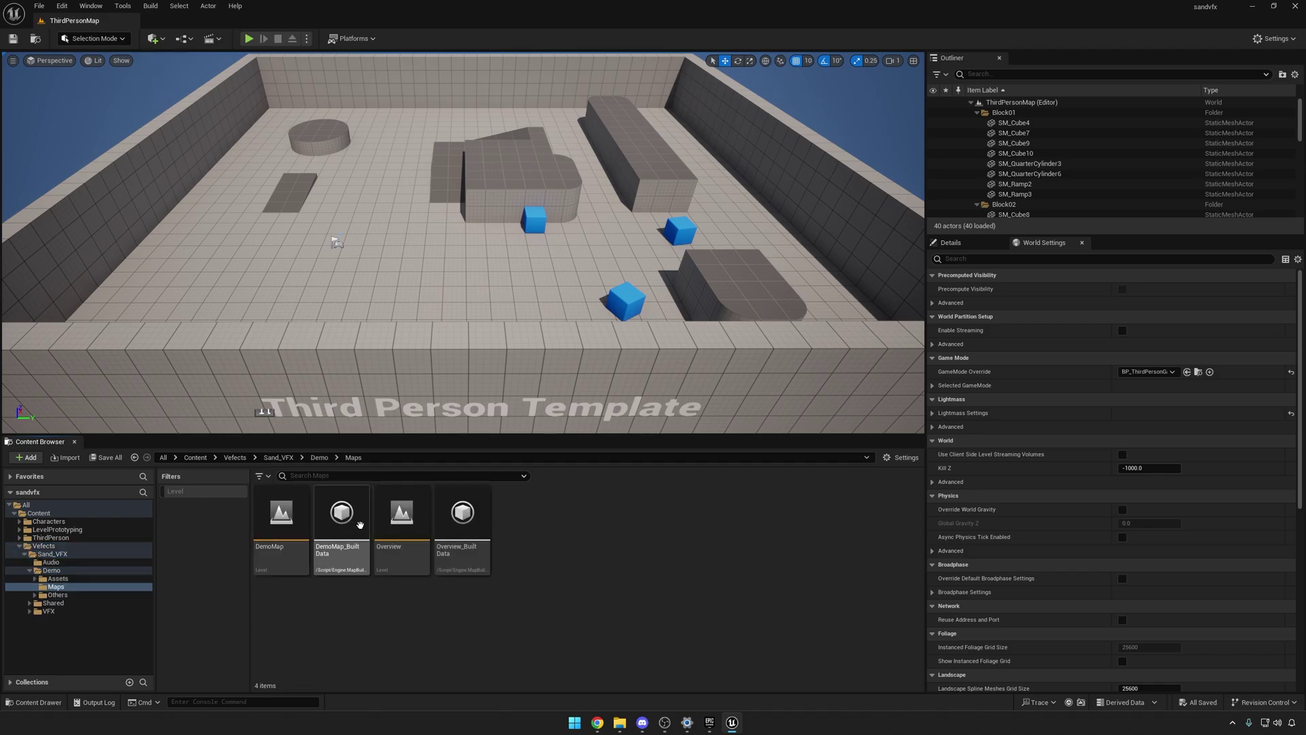
pyautogui.doubleClick(402, 517)
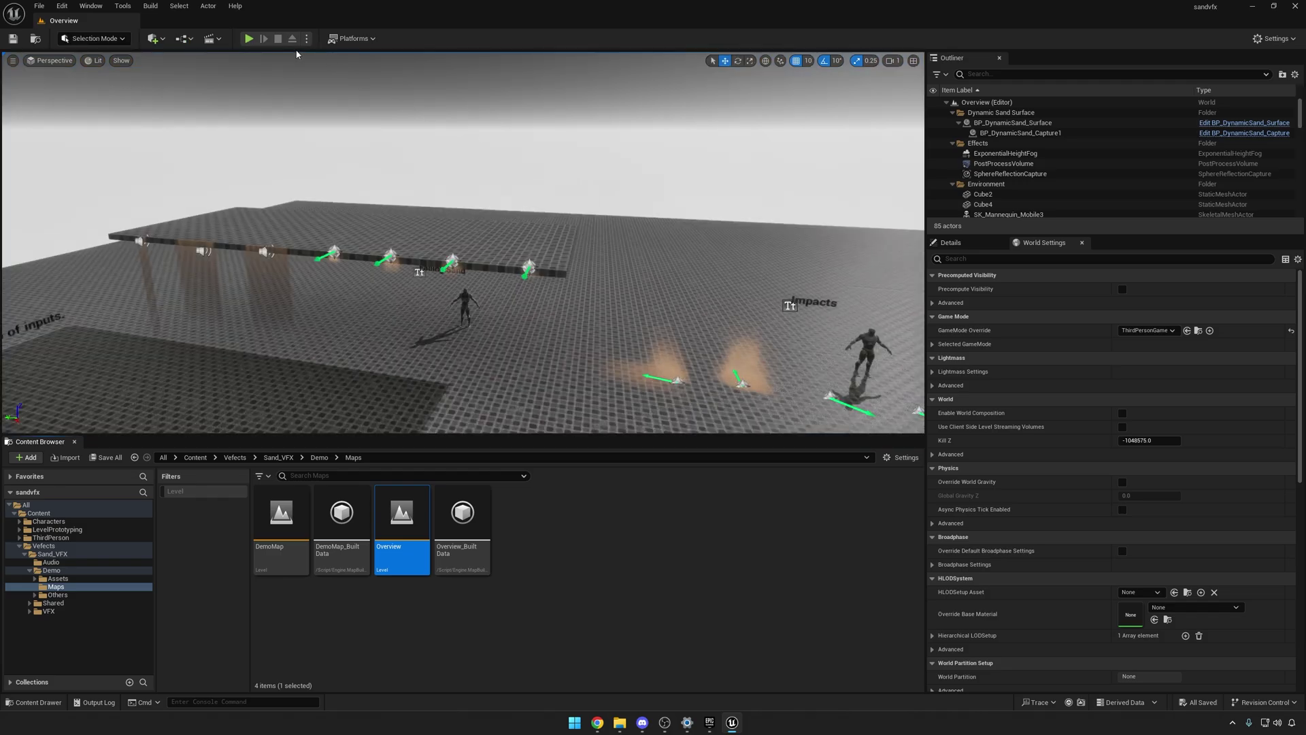
# Step: Try to play the level, open ThirdPerson_AnimBP_DynamicSand from the compile-error prompt and locate its failing Switch on EPhysicalSurface node
pyautogui.click(245, 41)
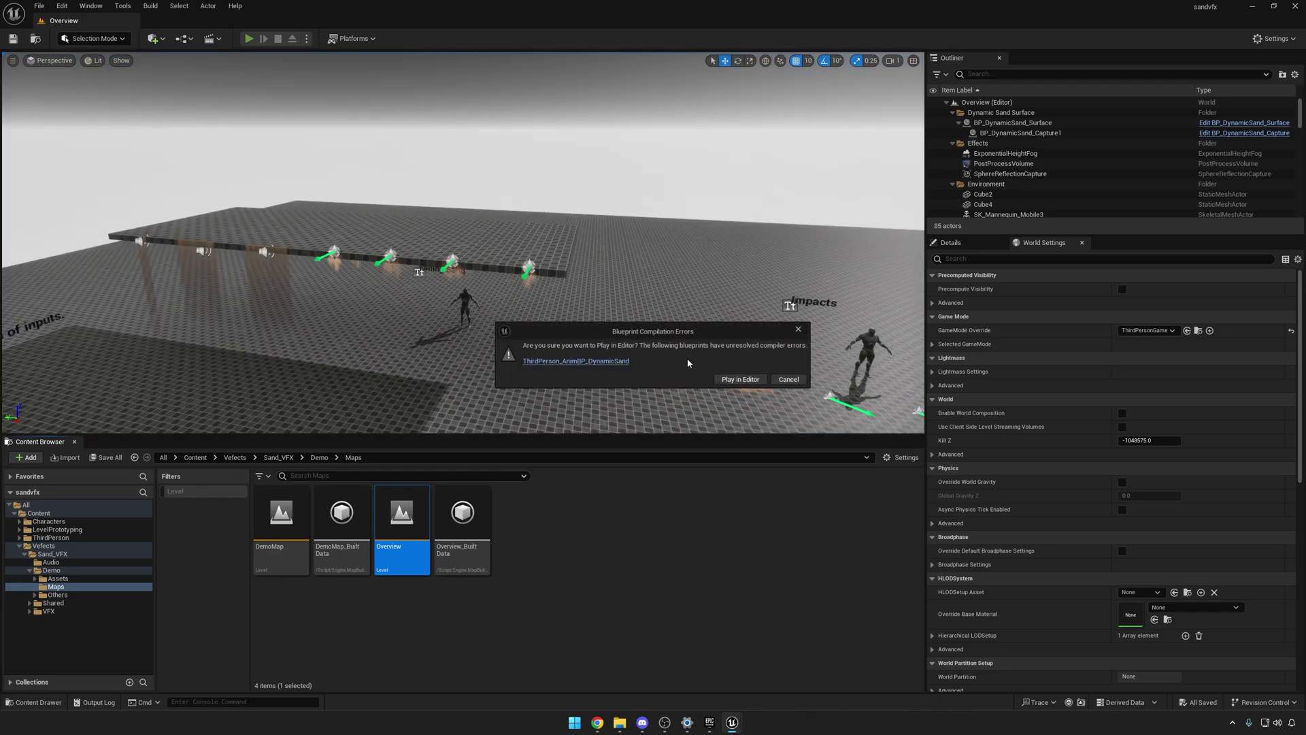
pyautogui.moveTo(649, 334); pyautogui.dragTo(602, 330)
pyautogui.click(568, 358)
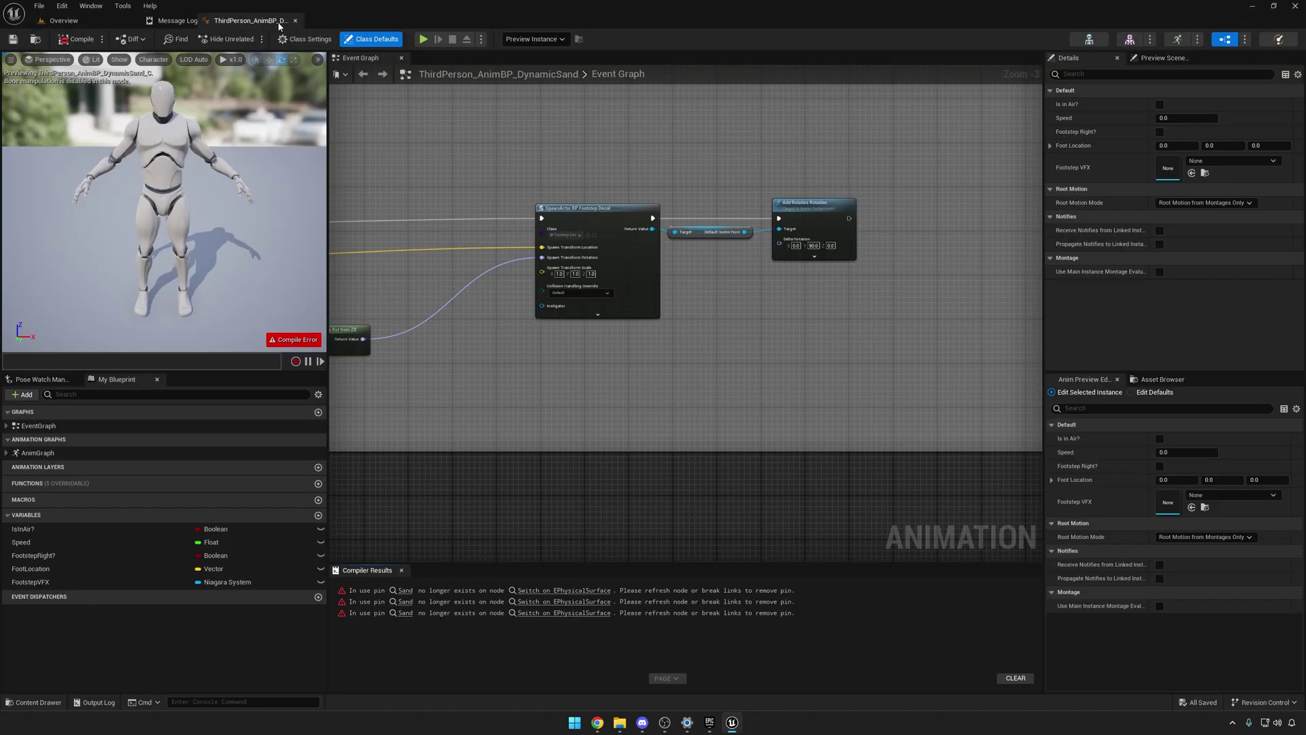
pyautogui.scroll(-4, 686, 197)
pyautogui.scroll(8, 719, 285)
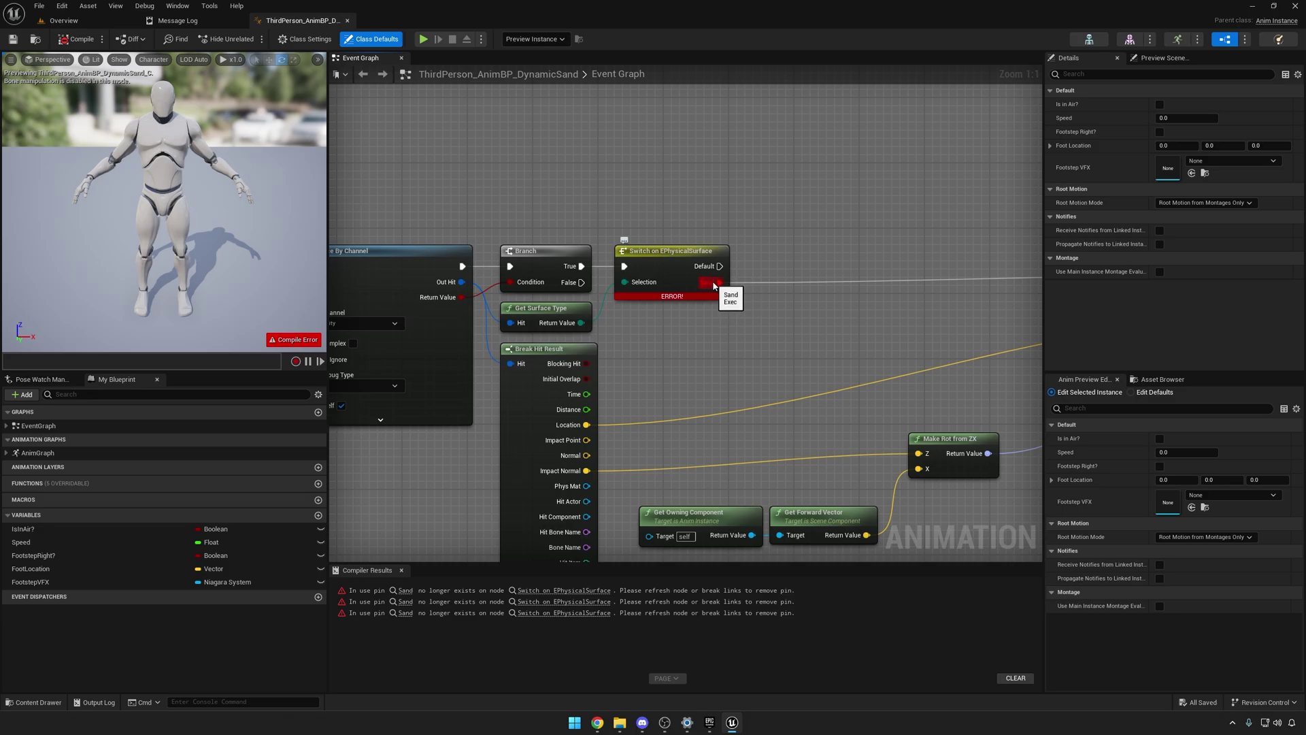
pyautogui.scroll(-2, 717, 282)
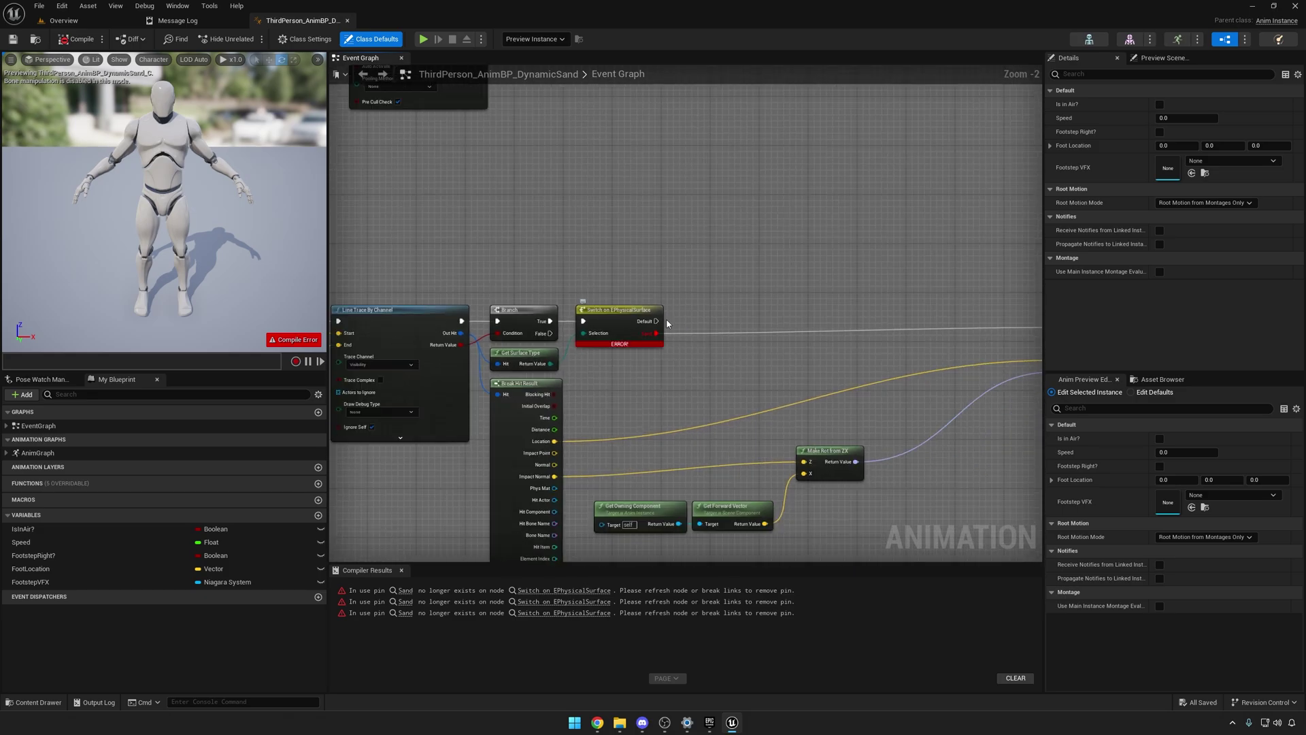
pyautogui.scroll(2, 650, 334)
# Step: Add a Switch on EPhysicalSurface node from Get Surface Type's return value and place it above the failing switch
pyautogui.moveTo(519, 373); pyautogui.dragTo(597, 279)
pyautogui.write('sw')
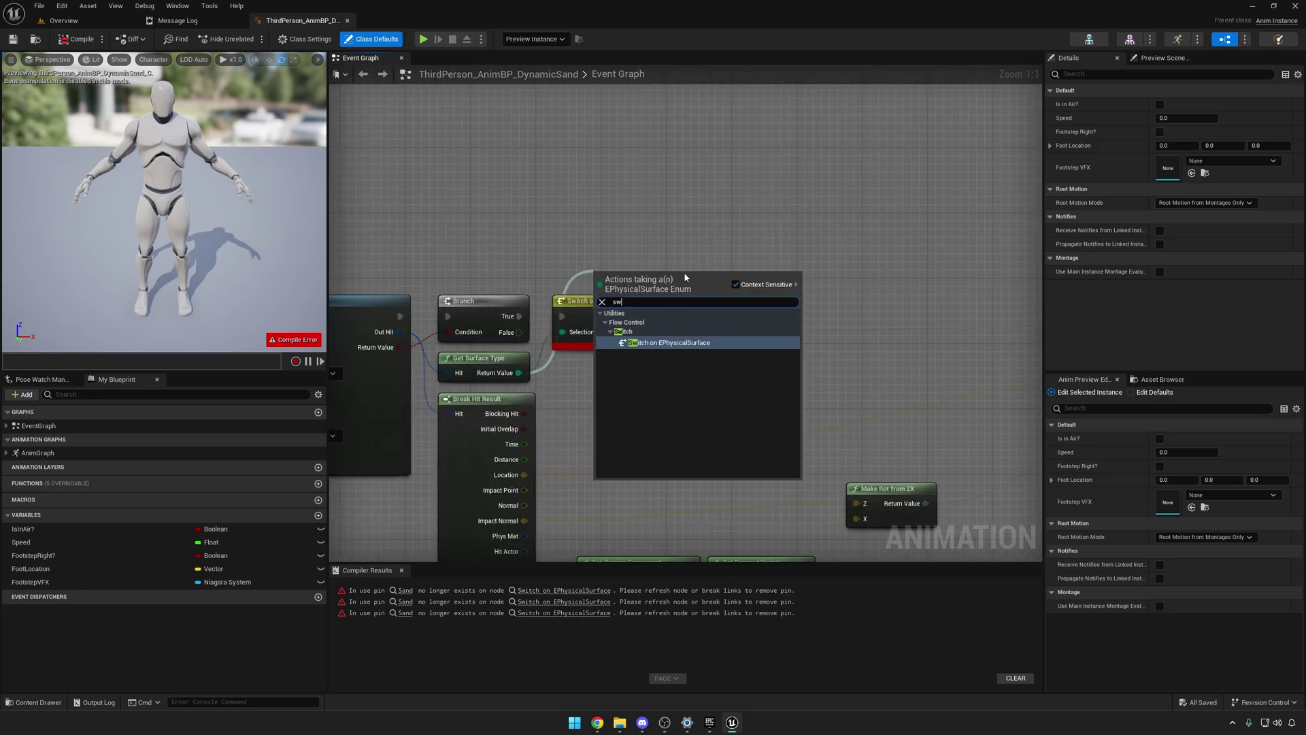
pyautogui.press('Return')
pyautogui.moveTo(700, 305); pyautogui.dragTo(647, 274)
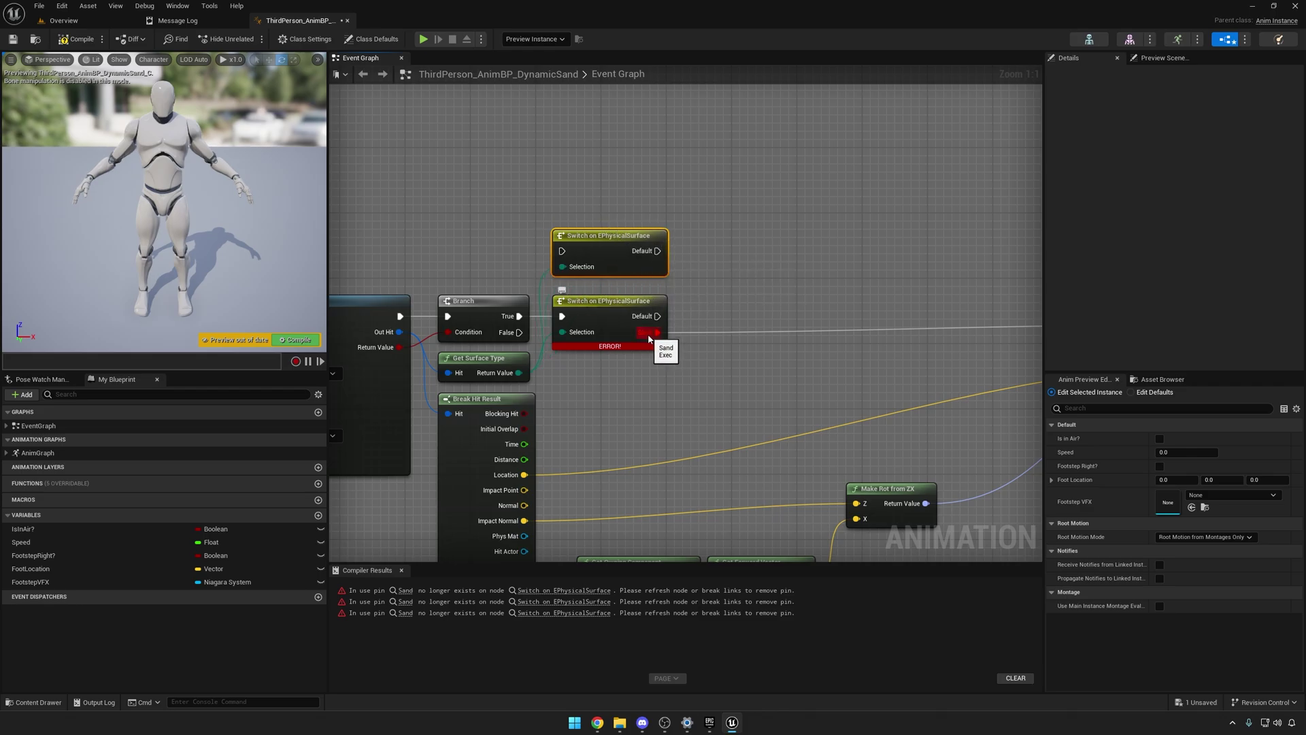
# Step: In the project's physics settings, name physical surface SurfaceType1 "Sand" and close the settings
pyautogui.click(61, 7)
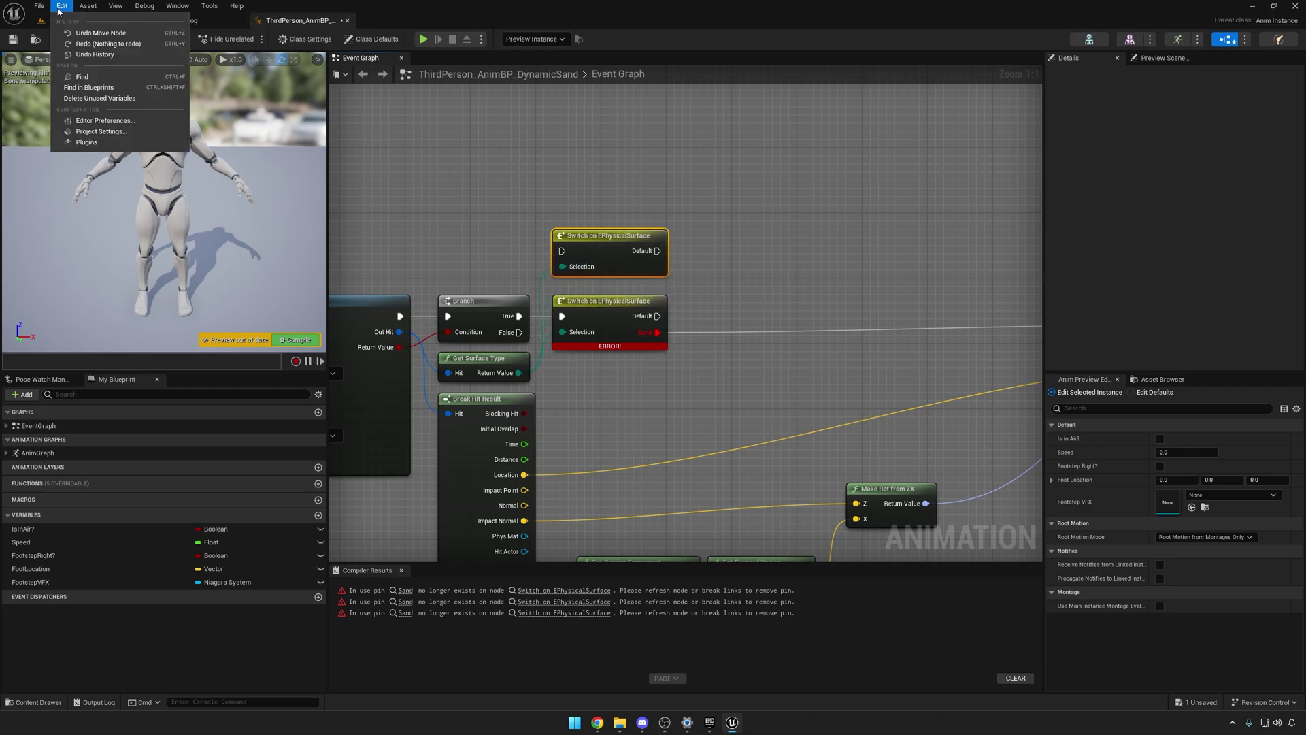
pyautogui.click(101, 131)
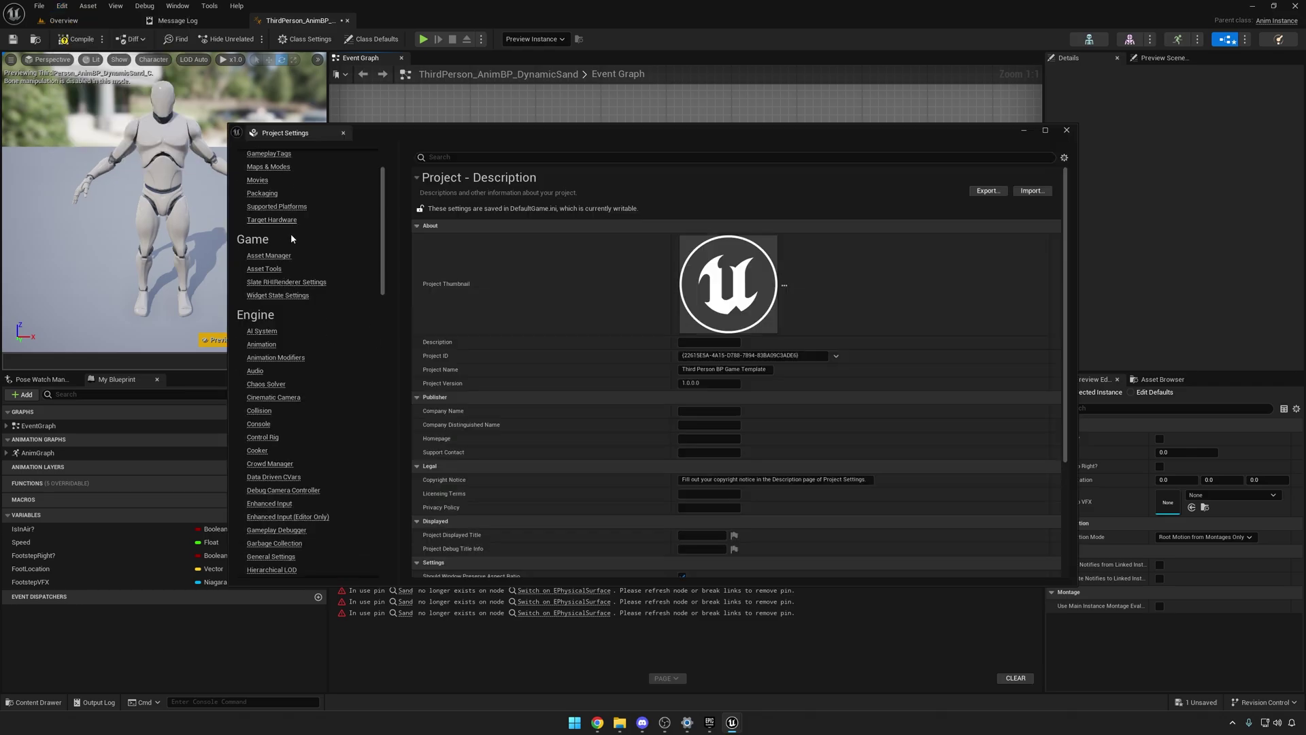
pyautogui.scroll(-4, 258, 284)
pyautogui.scroll(-5, 272, 388)
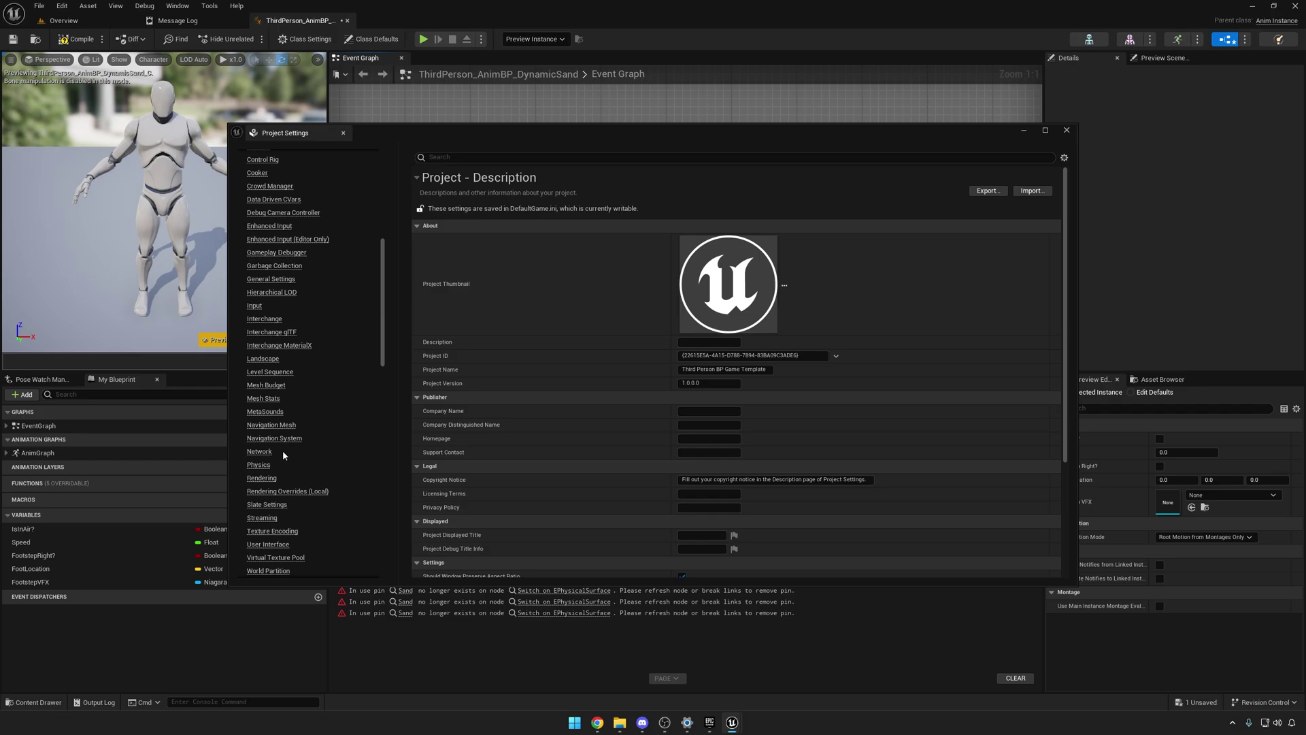
pyautogui.click(266, 466)
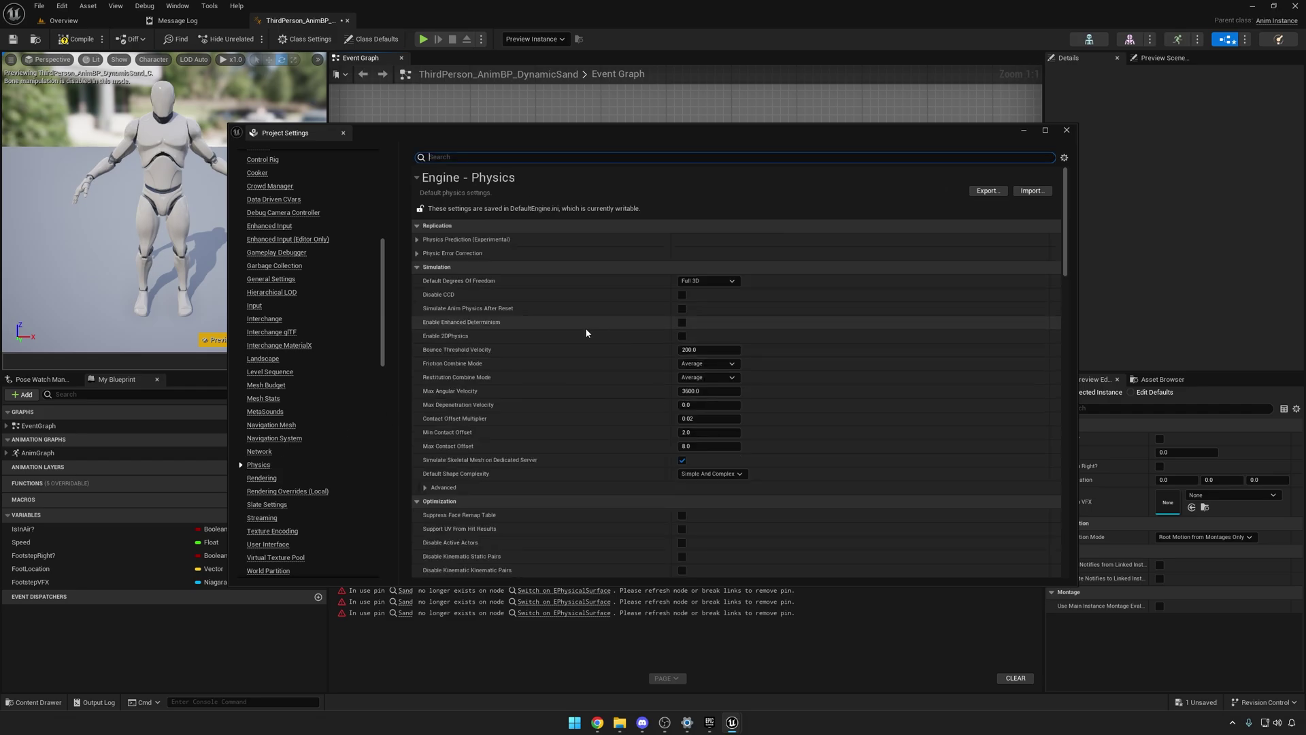
pyautogui.scroll(-5, 585, 328)
pyautogui.scroll(-2, 581, 338)
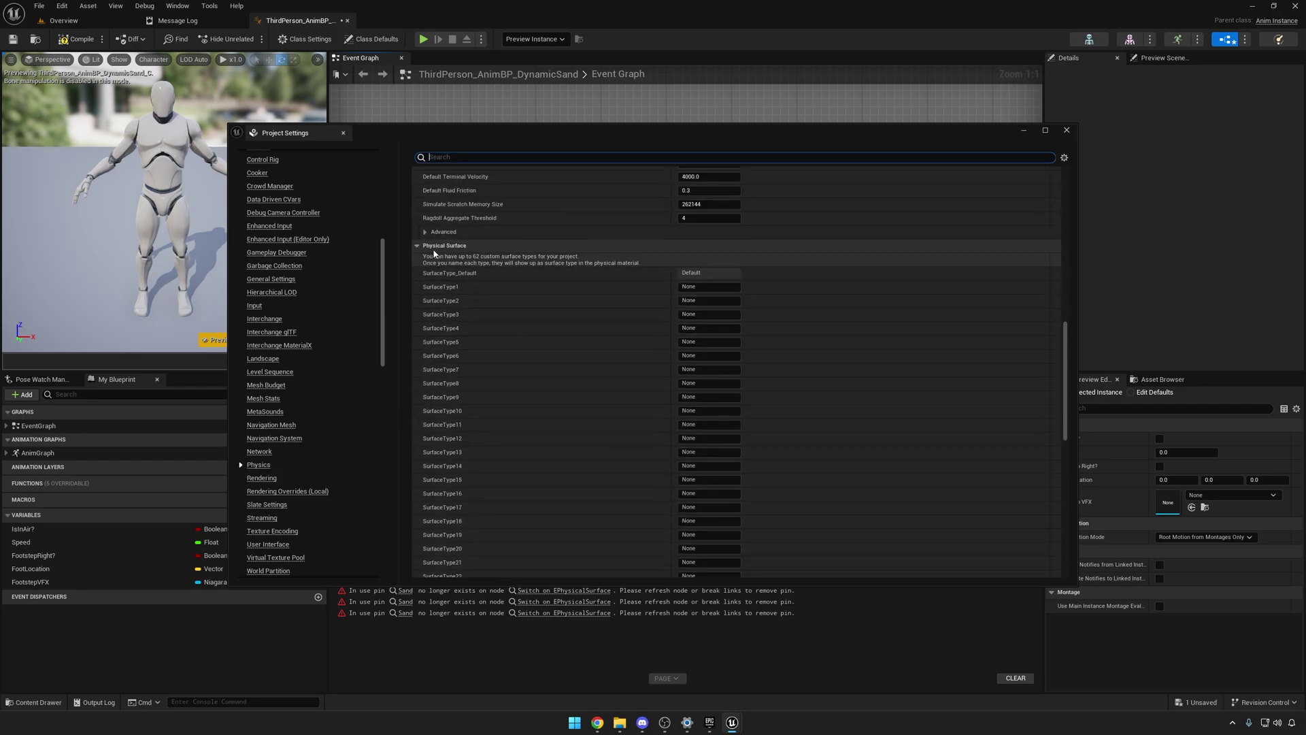
pyautogui.click(427, 294)
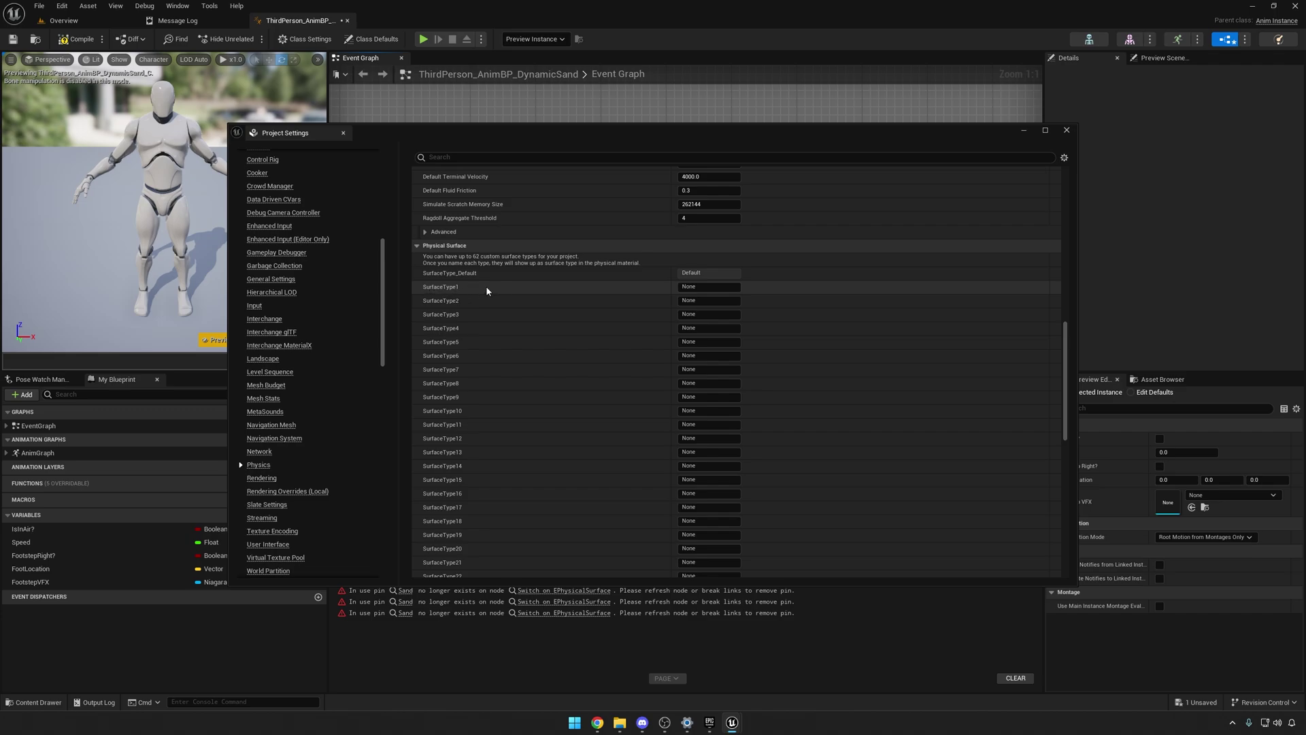
pyautogui.click(731, 287)
pyautogui.scroll(-2, 728, 289)
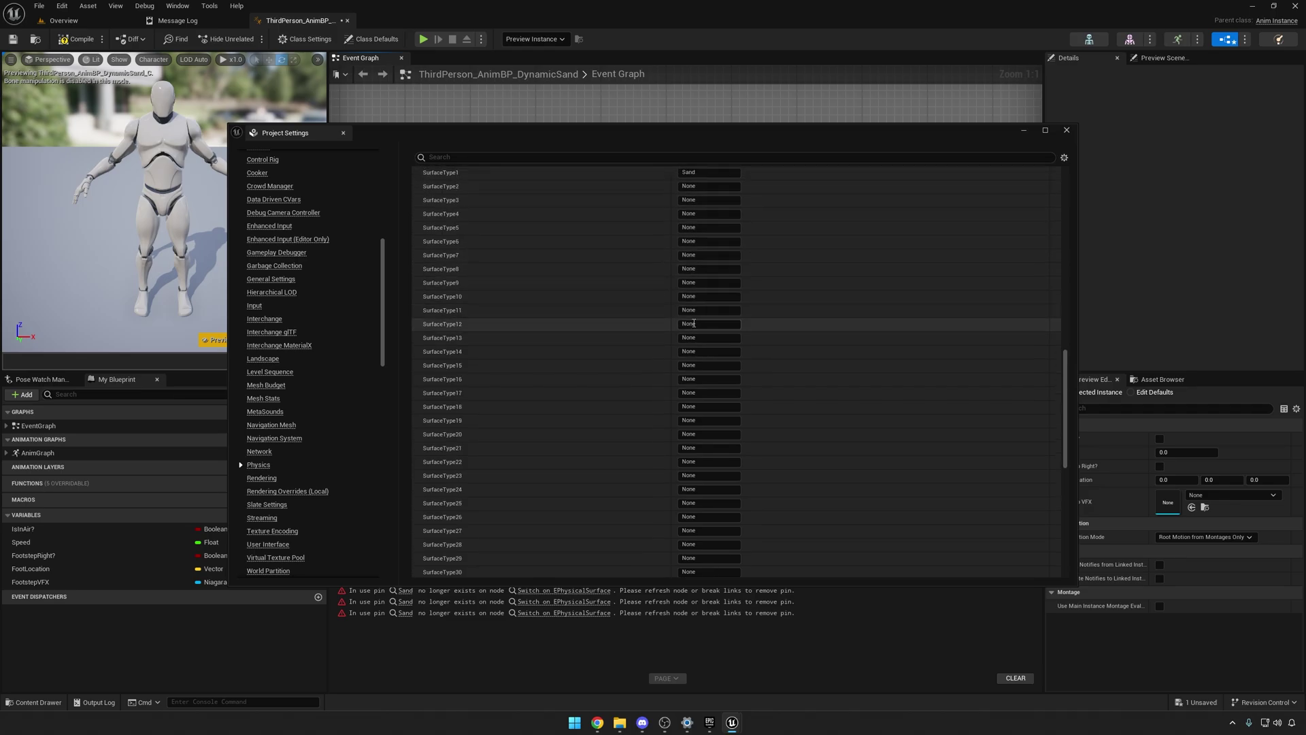
pyautogui.scroll(-1, 487, 213)
pyautogui.click(343, 132)
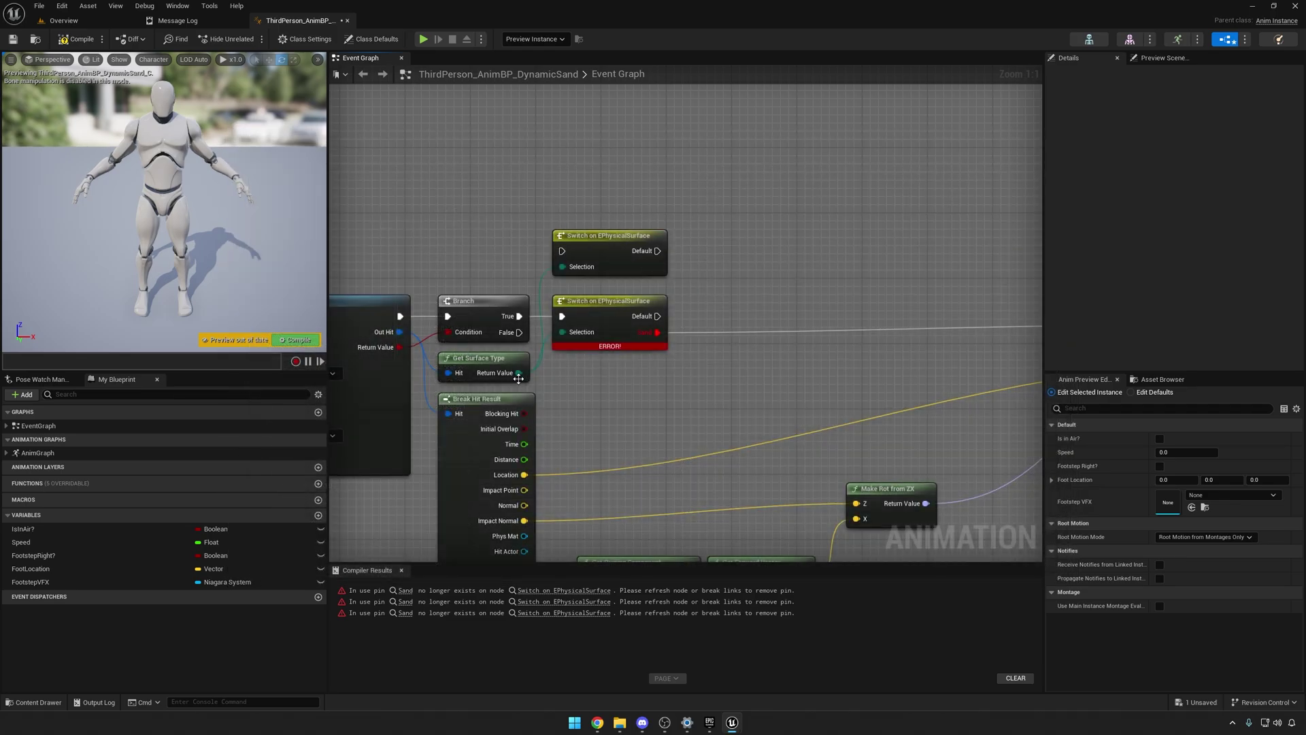
# Step: Add a Switch on EPhysicalSurface node from Get Surface Type, wired from the Branch's True output and through Sand to the footstep decal spawn node
pyautogui.moveTo(518, 375); pyautogui.dragTo(573, 196)
pyautogui.write('swi')
pyautogui.press('Return')
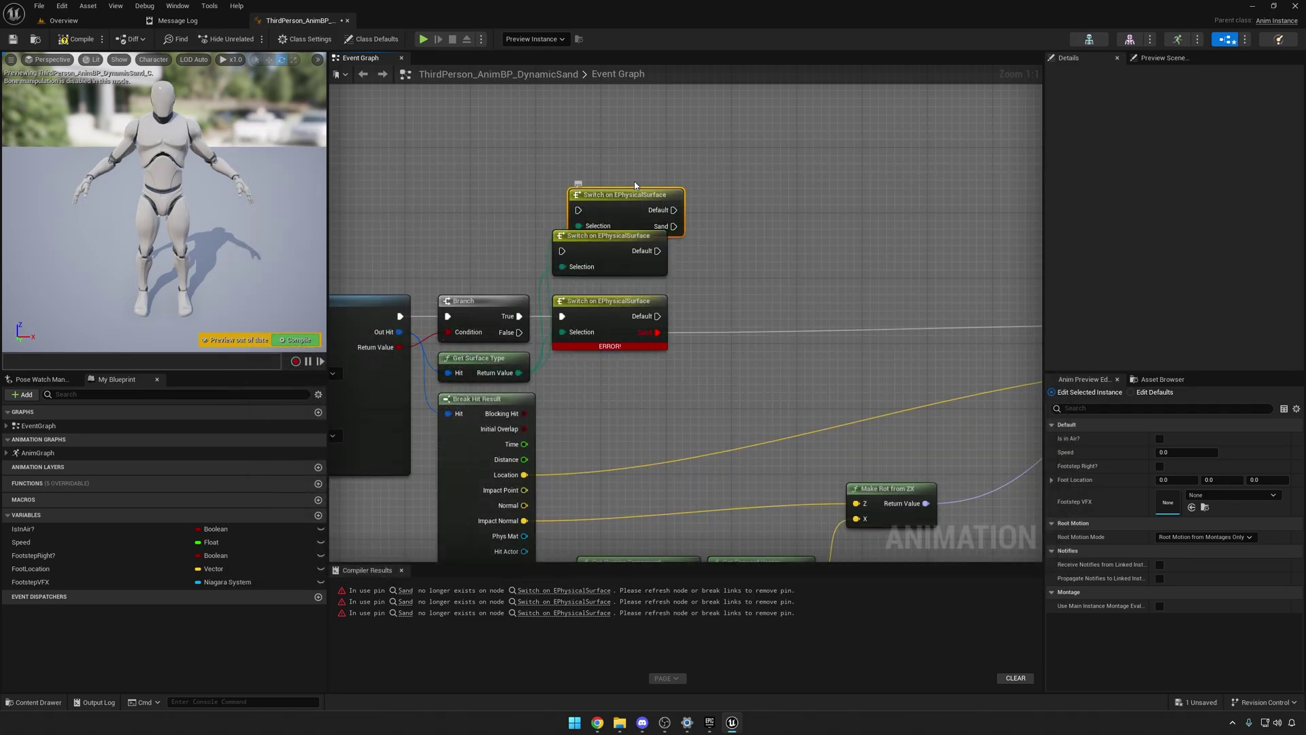
pyautogui.click(618, 180)
pyautogui.moveTo(678, 230); pyautogui.dragTo(963, 320)
pyautogui.scroll(-2, 657, 210)
pyautogui.moveTo(685, 292); pyautogui.dragTo(780, 294, button='right')
pyautogui.scroll(1, 563, 269)
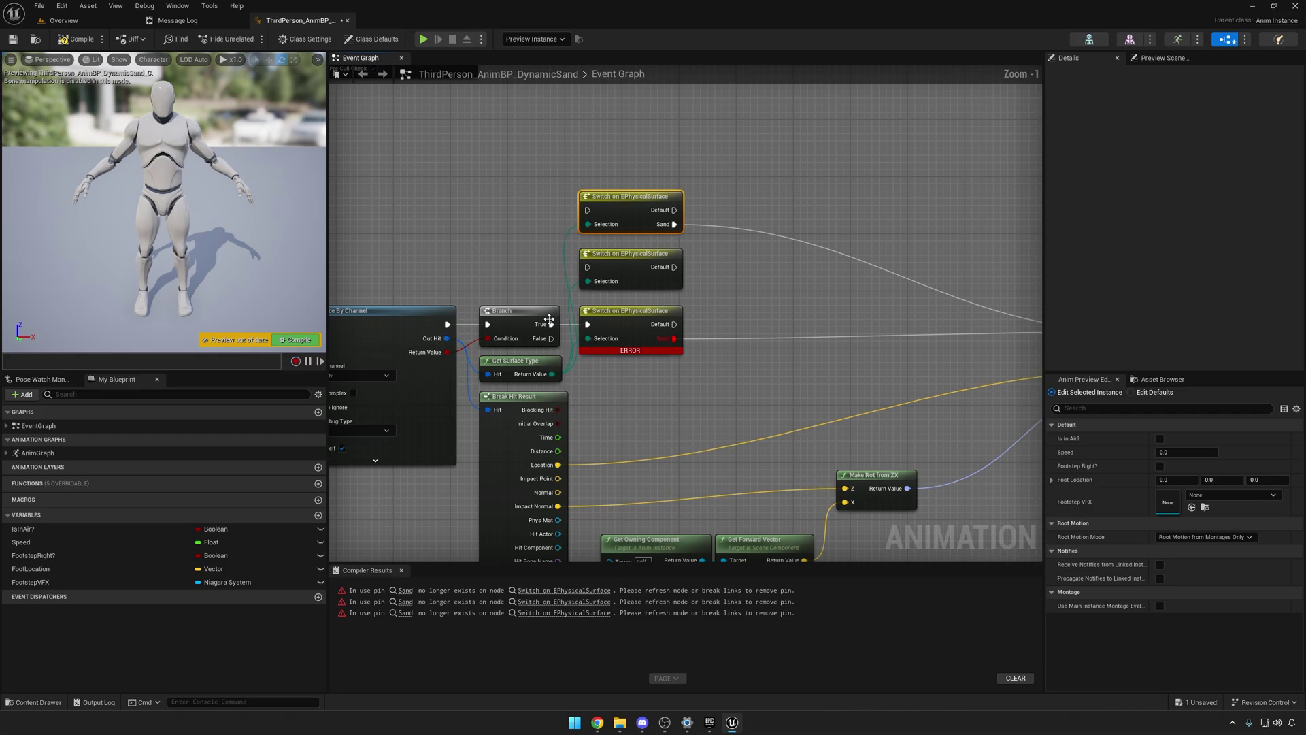
pyautogui.moveTo(550, 324); pyautogui.dragTo(588, 211)
# Step: Delete the two obsolete Switch on EPhysicalSurface nodes and move the new switch into their place beside the Branch
pyautogui.moveTo(710, 249); pyautogui.dragTo(661, 355)
pyautogui.press('Delete')
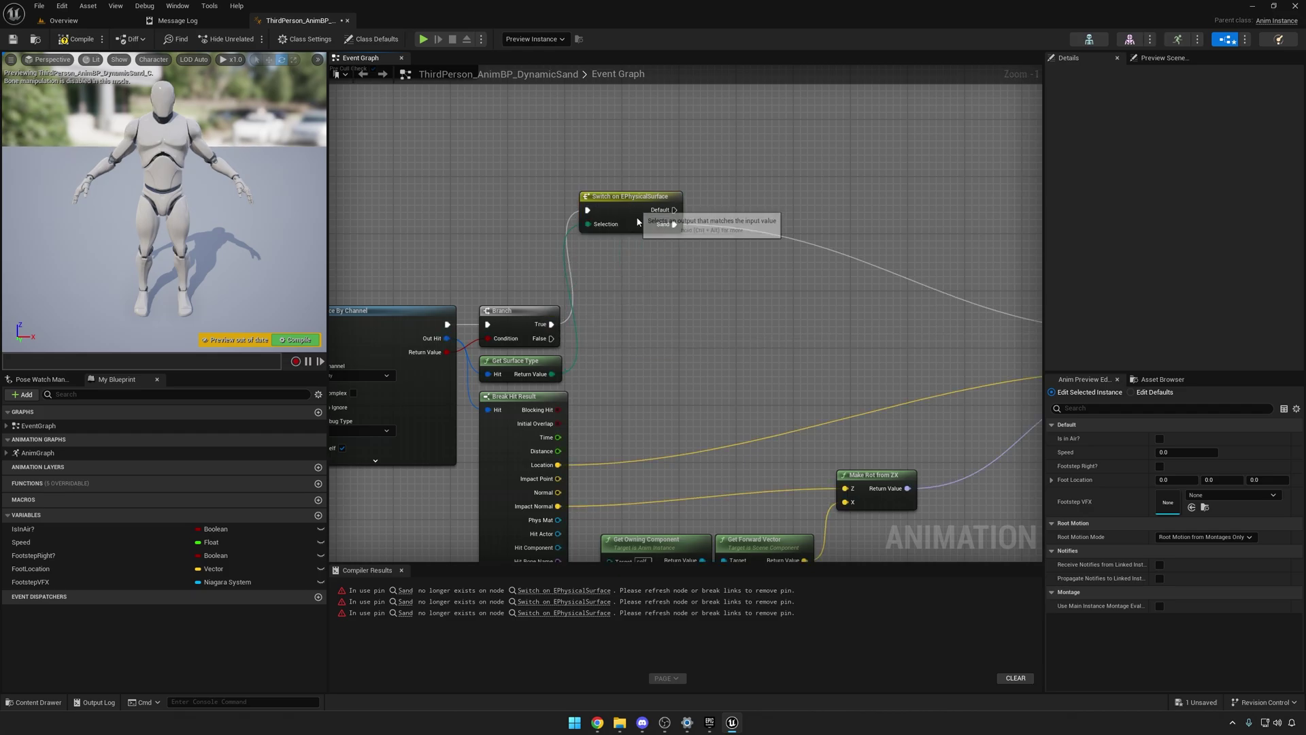
pyautogui.moveTo(639, 218); pyautogui.dragTo(649, 322)
# Step: In the Footstep VFX chain, add a Switch on EPhysicalSurface node from Get Surface Type and wire its Sand output to the Set Footstep VFX node
pyautogui.scroll(-2, 647, 252)
pyautogui.moveTo(647, 250); pyautogui.dragTo(744, 349, button='right')
pyautogui.moveTo(570, 157); pyautogui.dragTo(770, 283, button='right')
pyautogui.scroll(2, 462, 235)
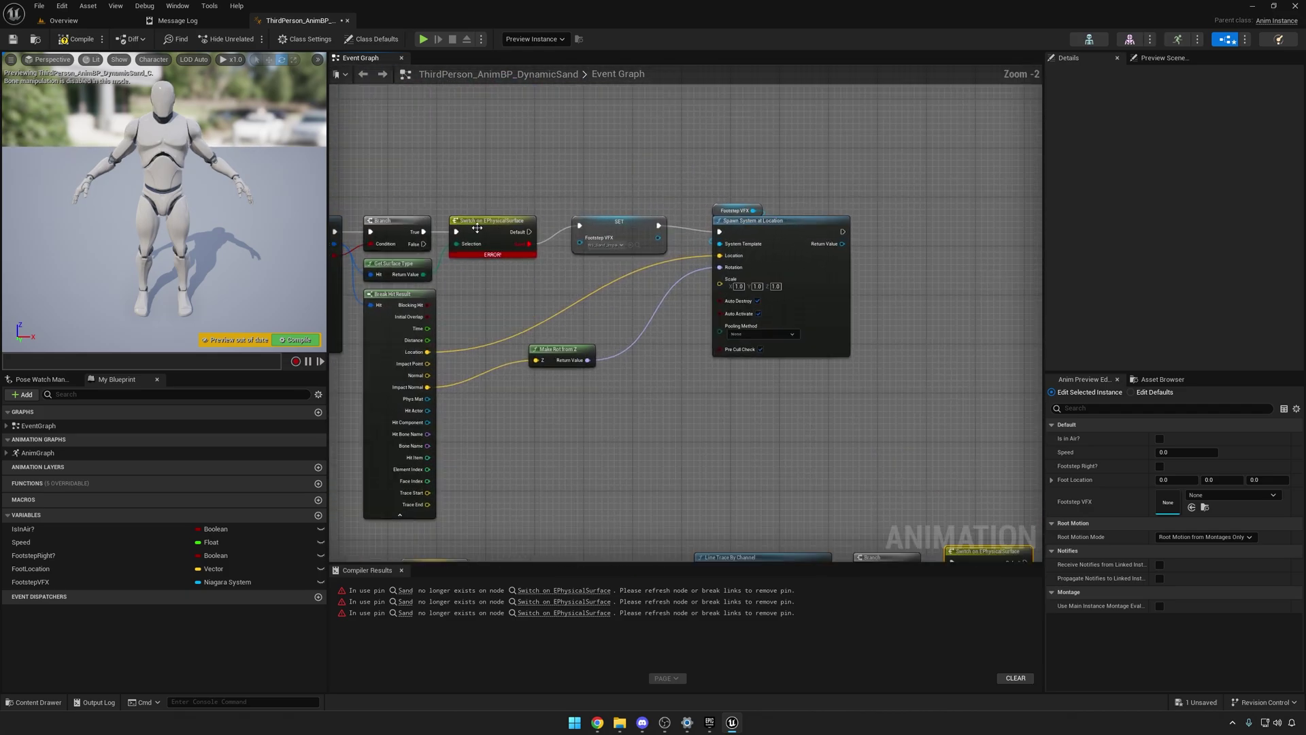
pyautogui.moveTo(427, 281); pyautogui.dragTo(607, 225)
pyautogui.write('switch')
pyautogui.press('Return')
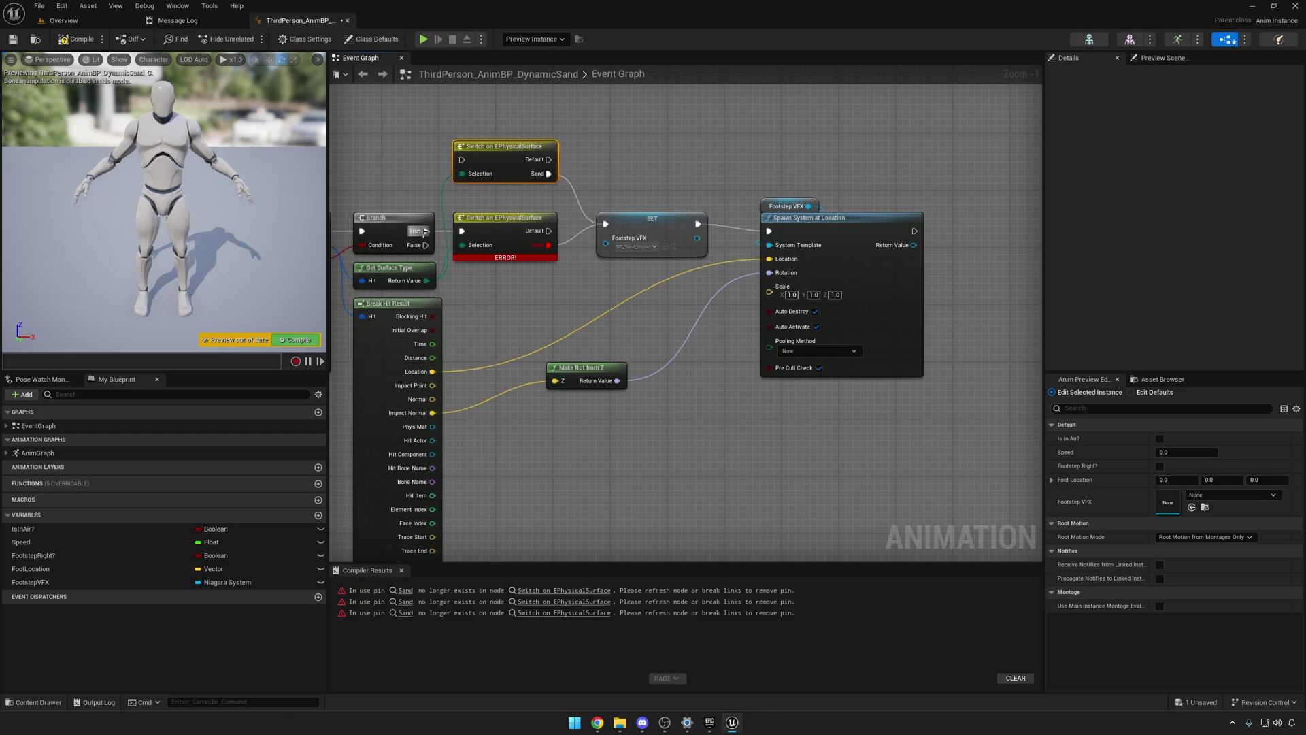
# Step: Connect the Branch's True output to the new switch and replace the failing switch in the Footstep VFX chain with it
pyautogui.moveTo(426, 232); pyautogui.dragTo(504, 224)
pyautogui.click(491, 226)
pyautogui.press('Delete')
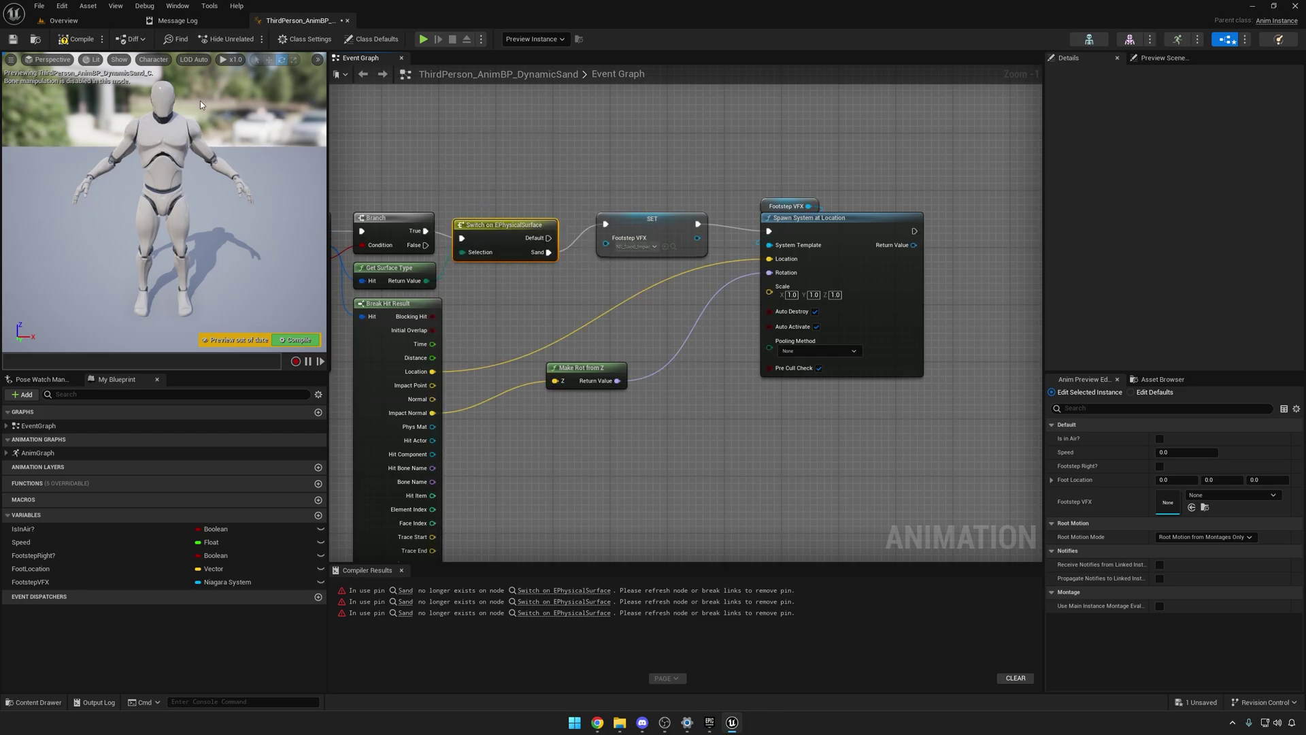
# Step: Compile the animation blueprint and test-play the Overview level, trying to walk the character forward before stopping
pyautogui.click(77, 39)
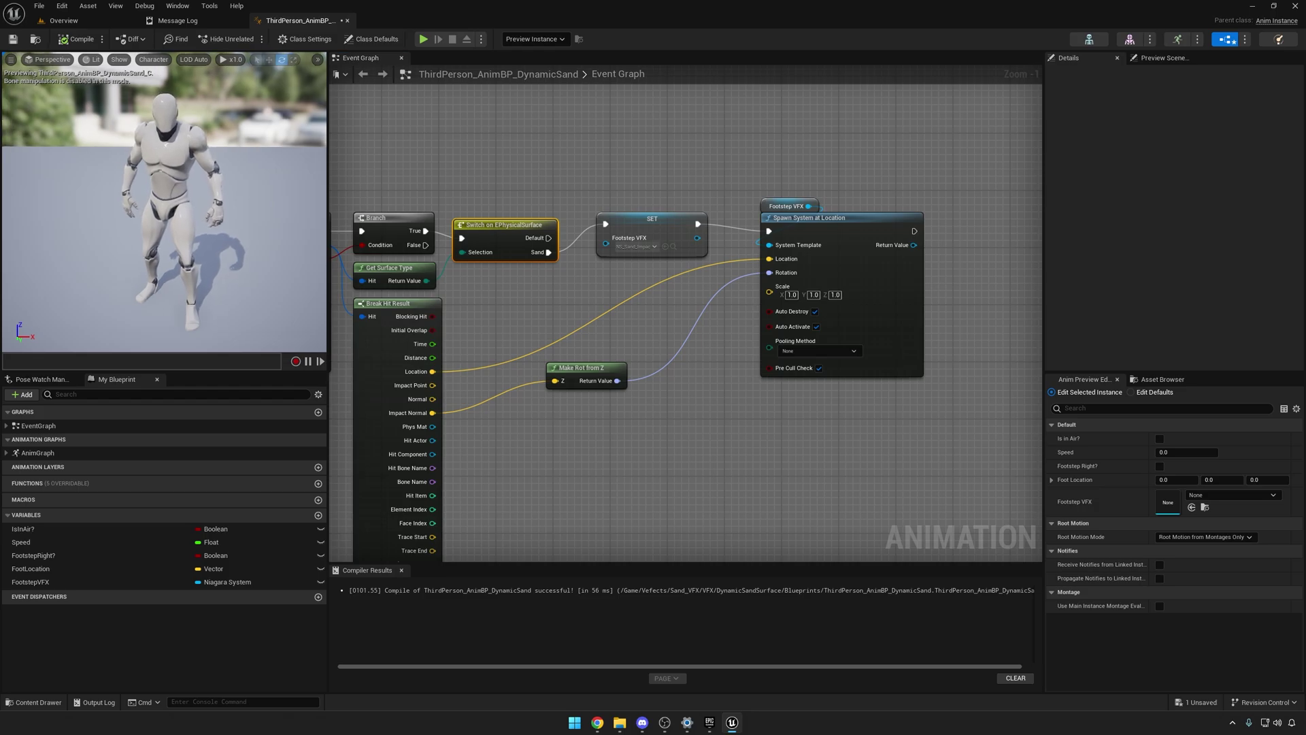
pyautogui.click(85, 21)
pyautogui.click(249, 39)
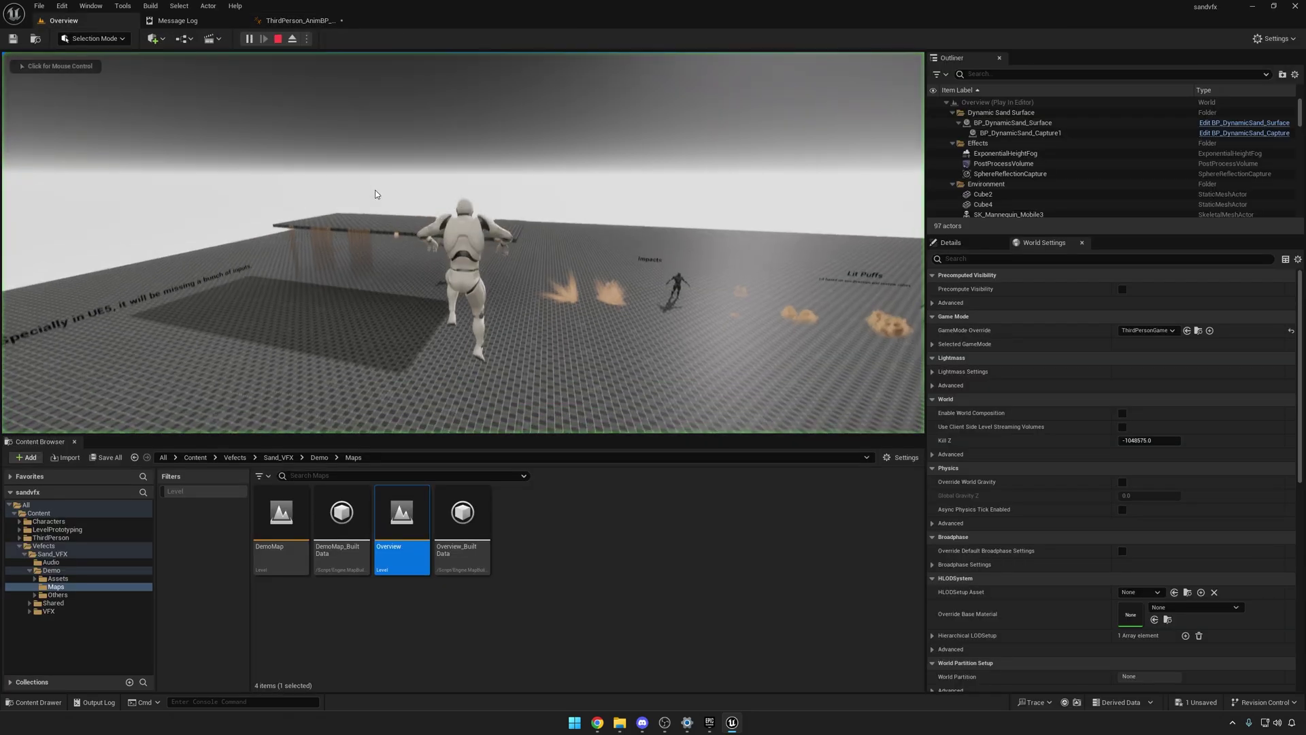
pyautogui.press('w')
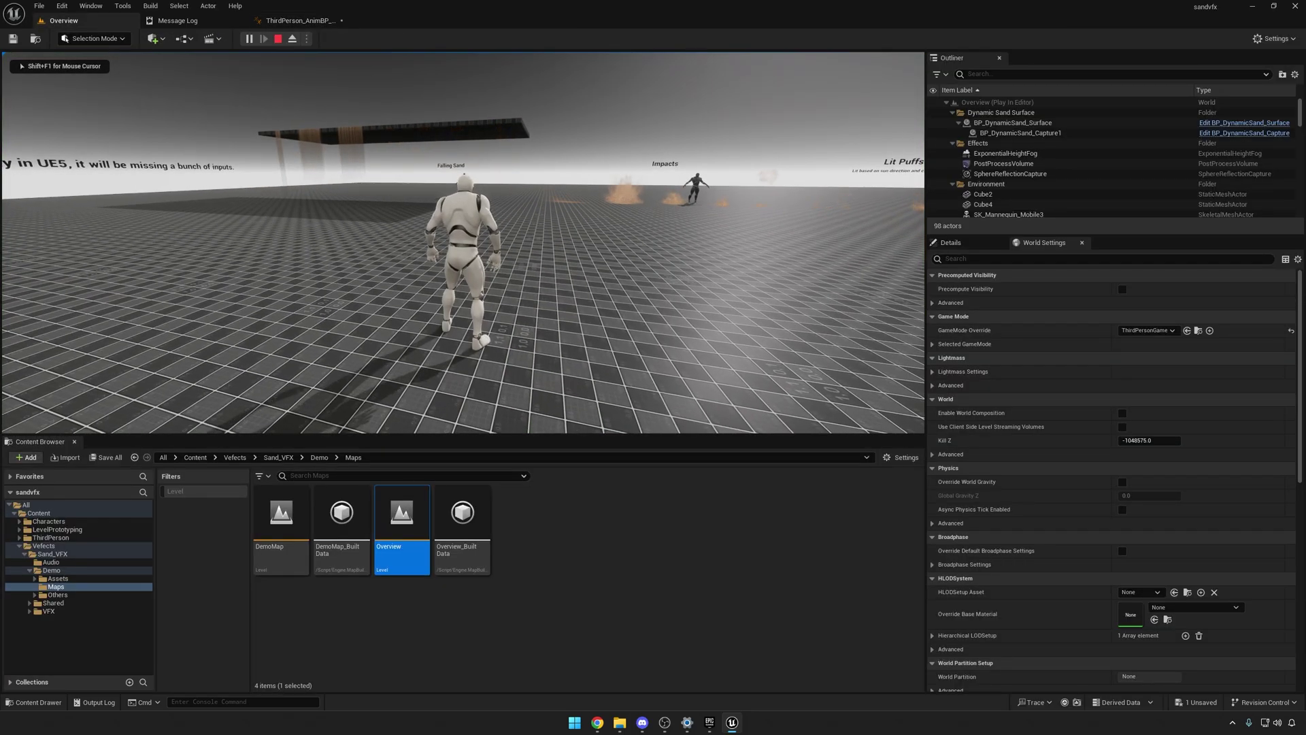
pyautogui.press('Escape')
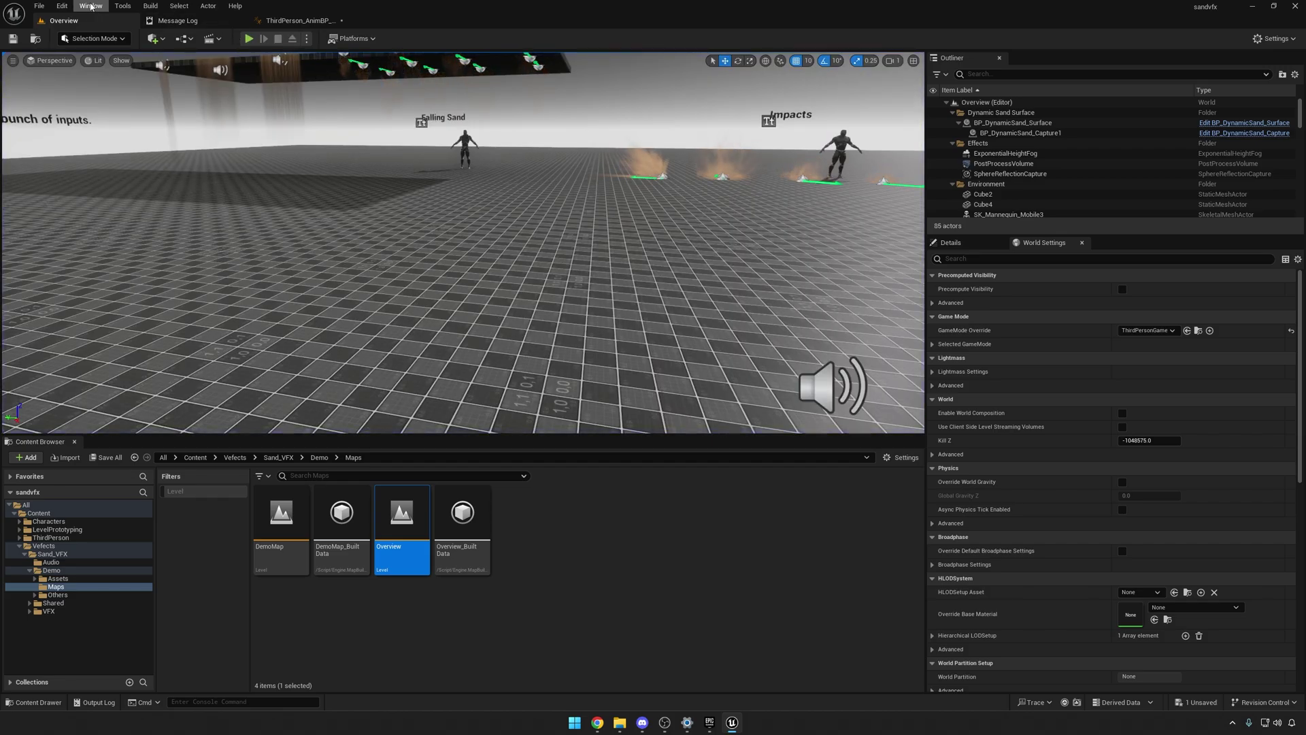
# Step: Locate the Overview level's GameMode Override asset through the World Settings and open the ThirdPersonGameMode blueprint
pyautogui.click(83, 6)
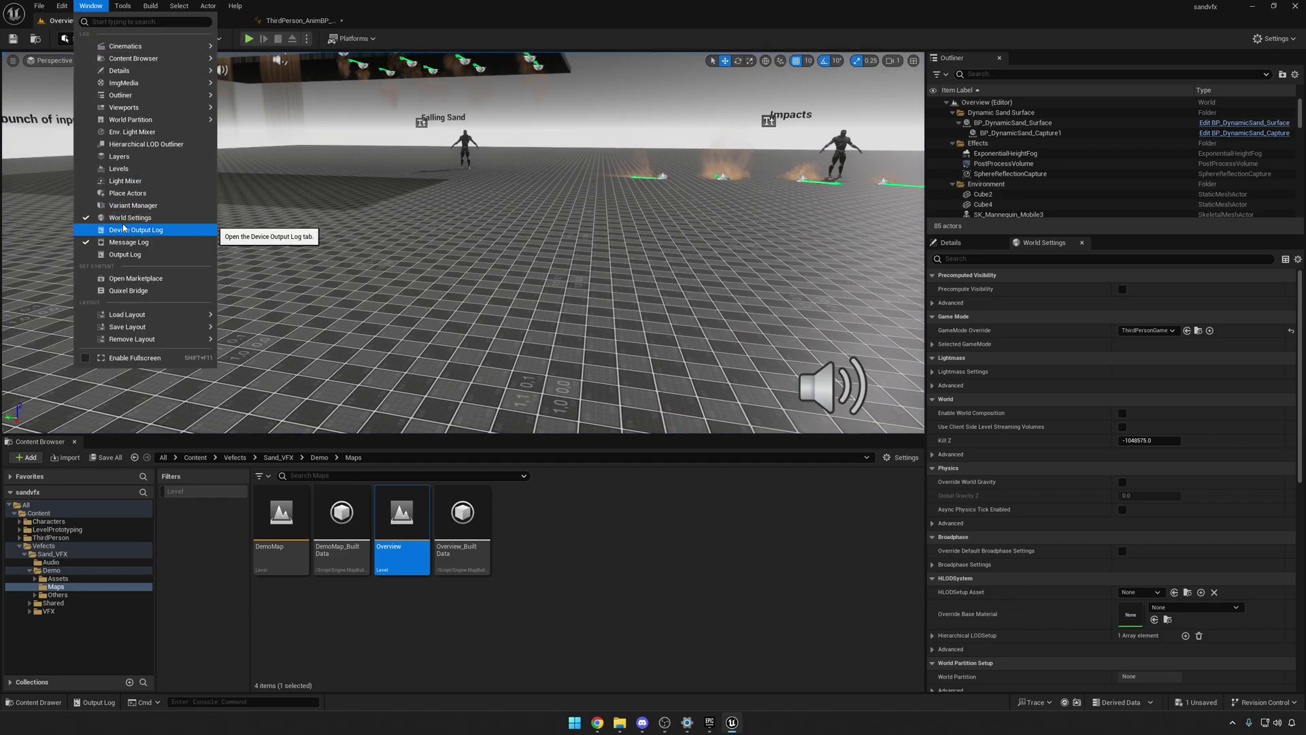
pyautogui.click(1033, 249)
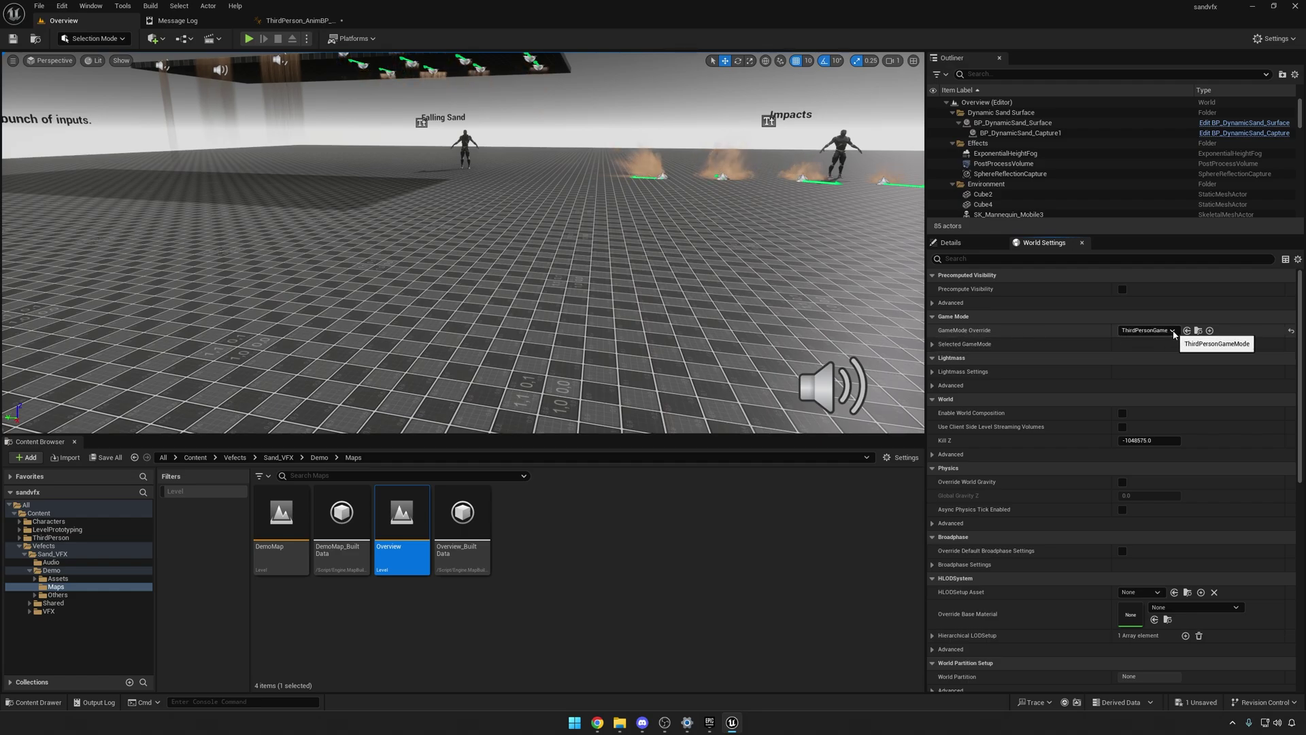
pyautogui.click(1198, 330)
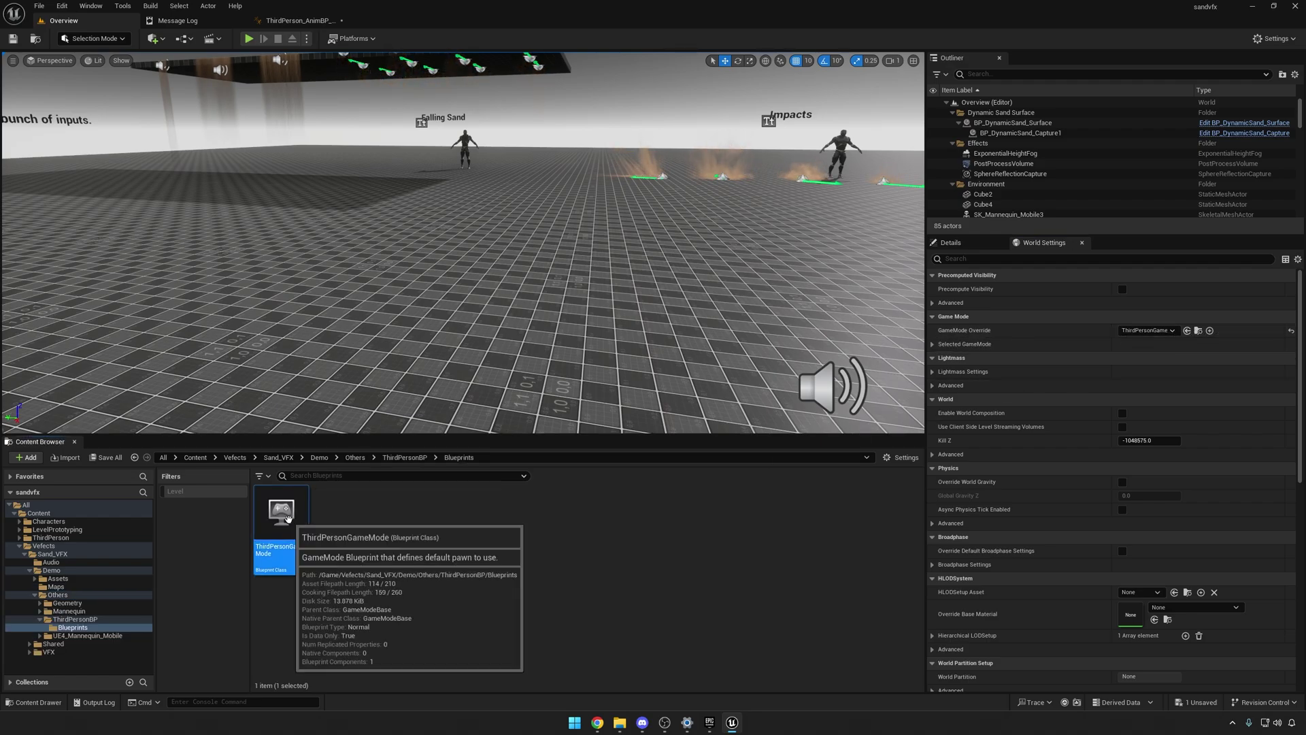
pyautogui.doubleClick(281, 527)
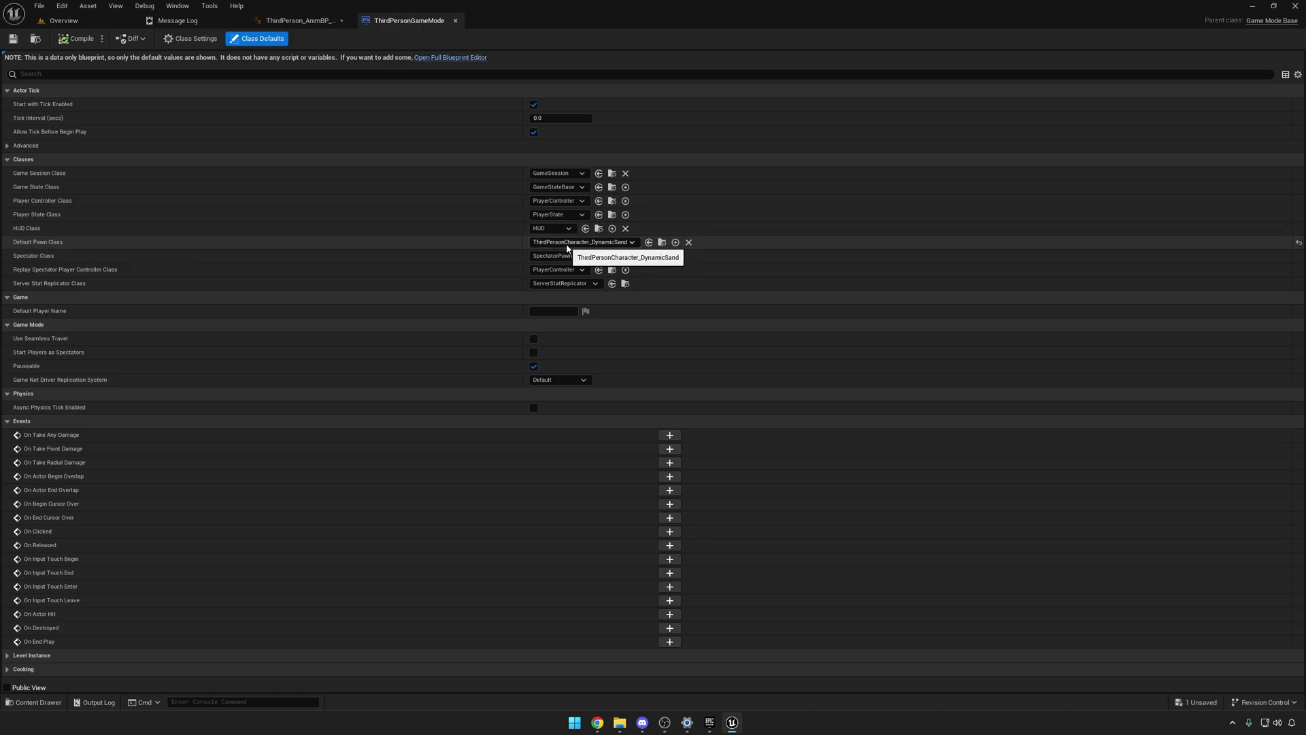
# Step: Locate the game mode's default pawn class and open the ThirdPersonCharacter_DynamicSand blueprint's event graph
pyautogui.click(664, 245)
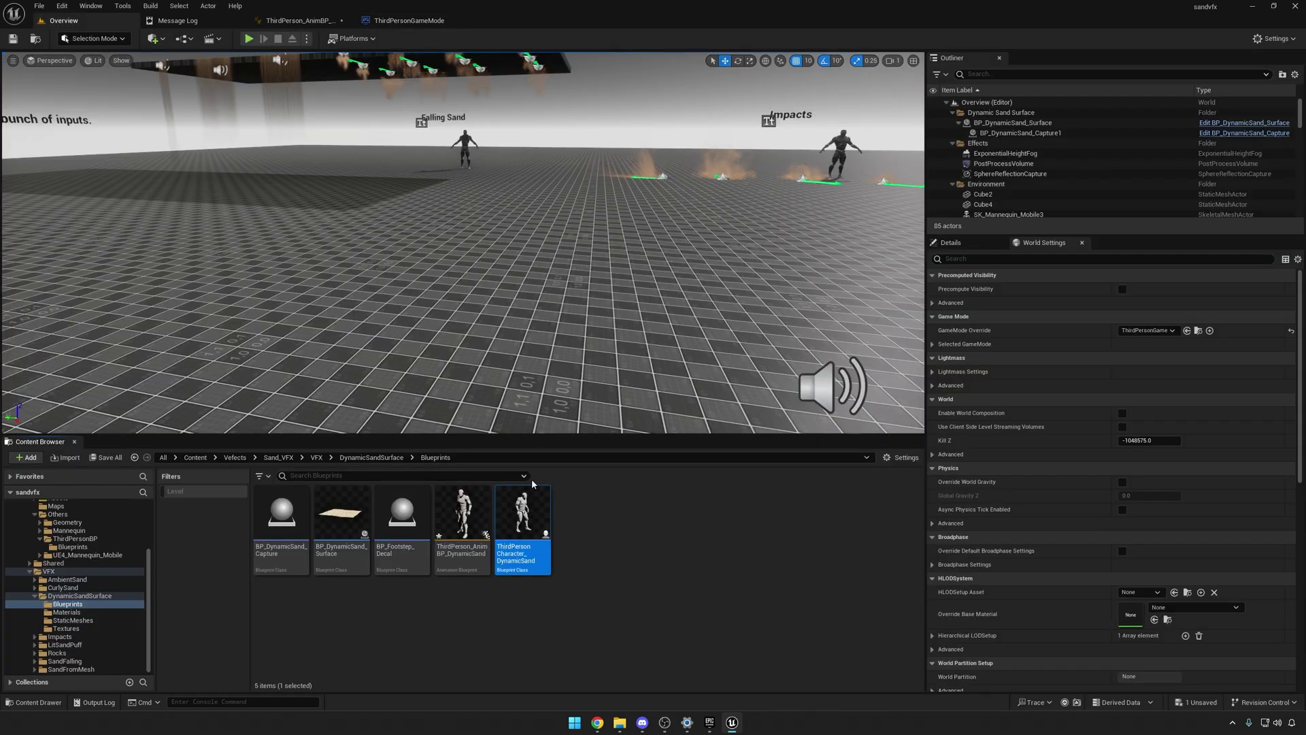
pyautogui.doubleClick(523, 555)
pyautogui.scroll(5, 615, 364)
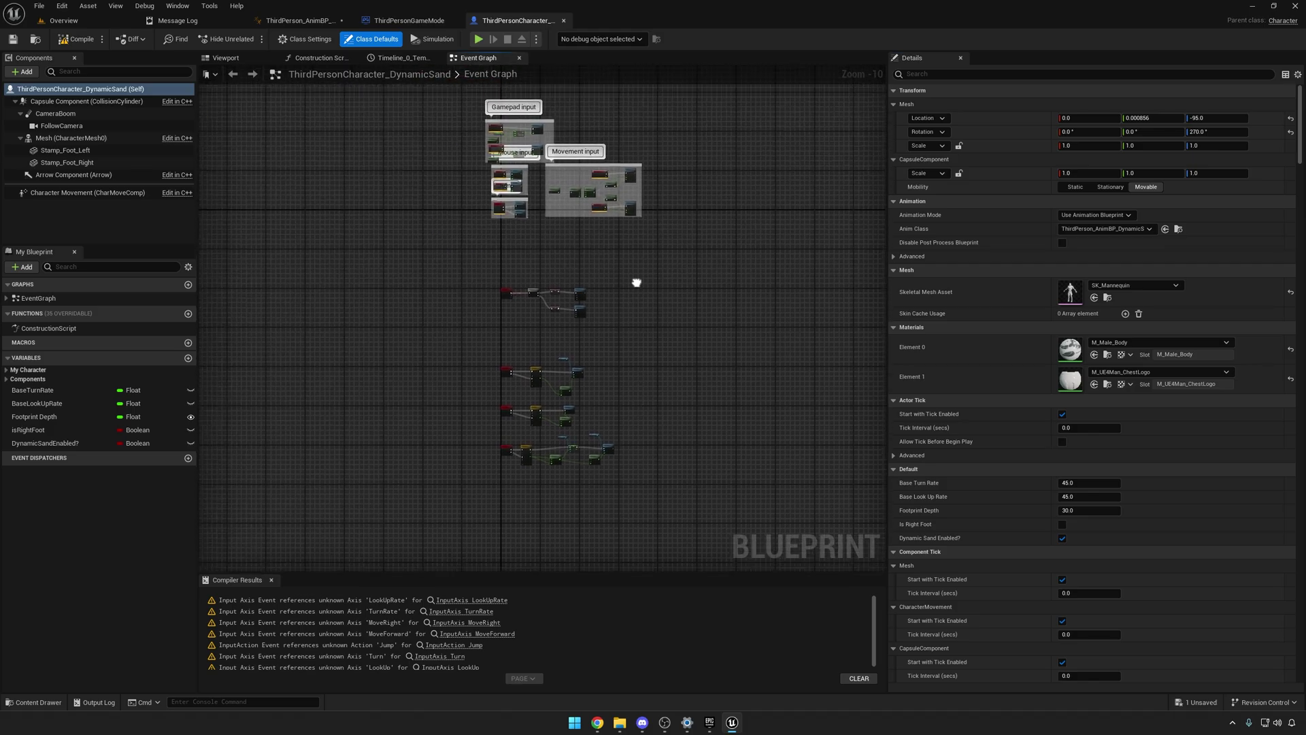
# Step: Examine the gamepad, mouse, jump and movement input node groups in the ThirdPersonCharacter_DynamicSand event graph
pyautogui.scroll(1, 601, 237)
pyautogui.moveTo(601, 238); pyautogui.dragTo(605, 262, button='right')
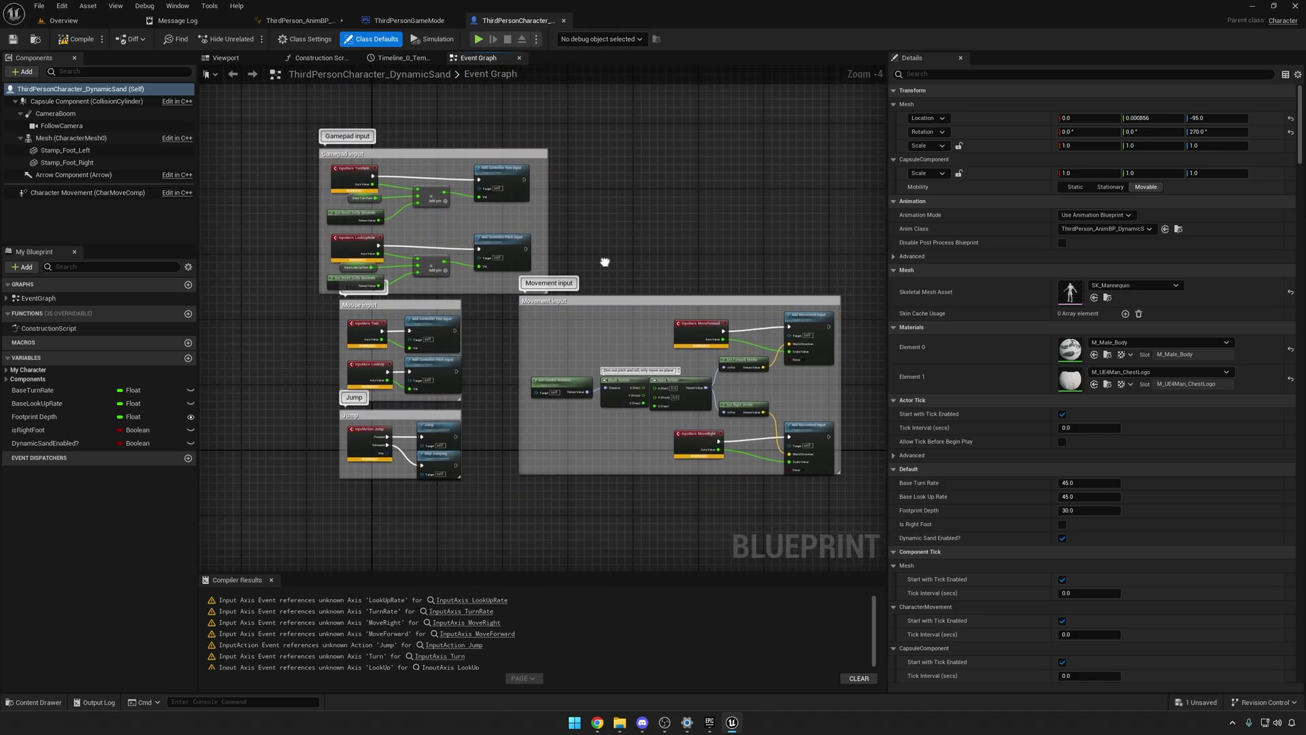
pyautogui.scroll(1, 606, 249)
pyautogui.scroll(-1, 635, 249)
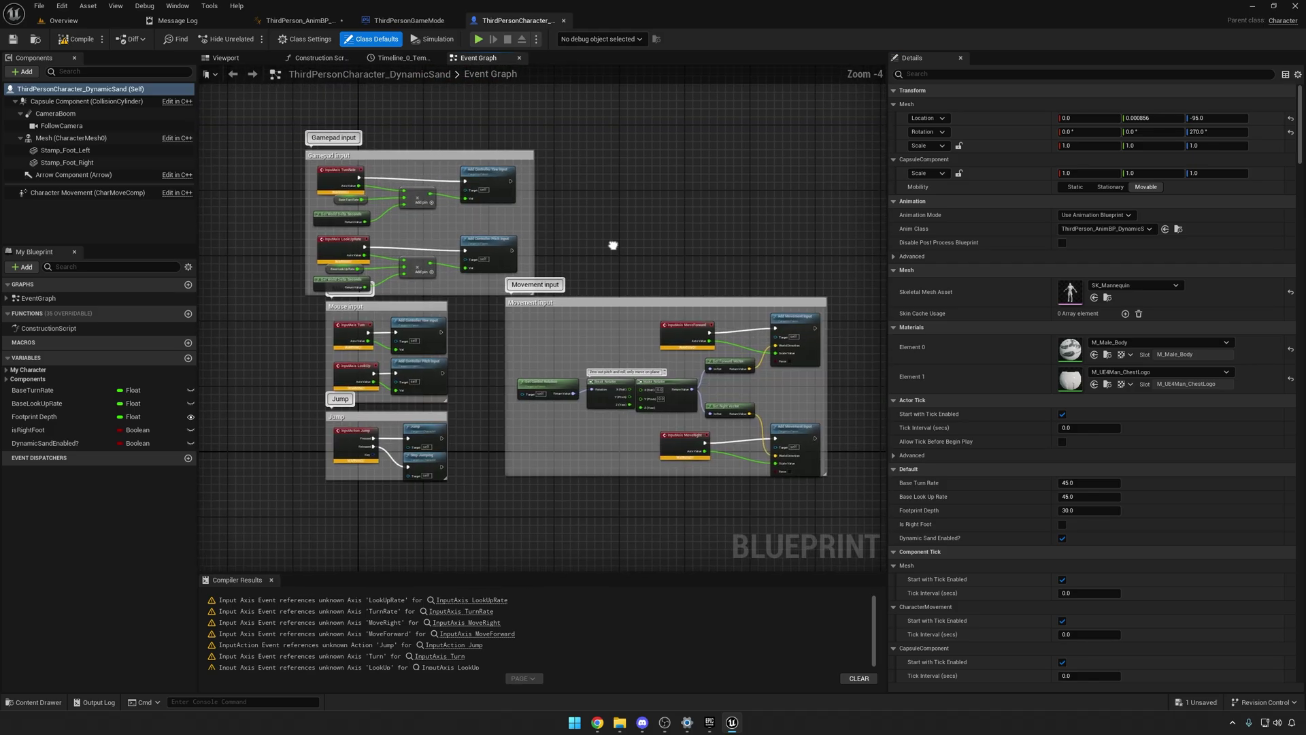
pyautogui.moveTo(264, 119); pyautogui.dragTo(852, 508)
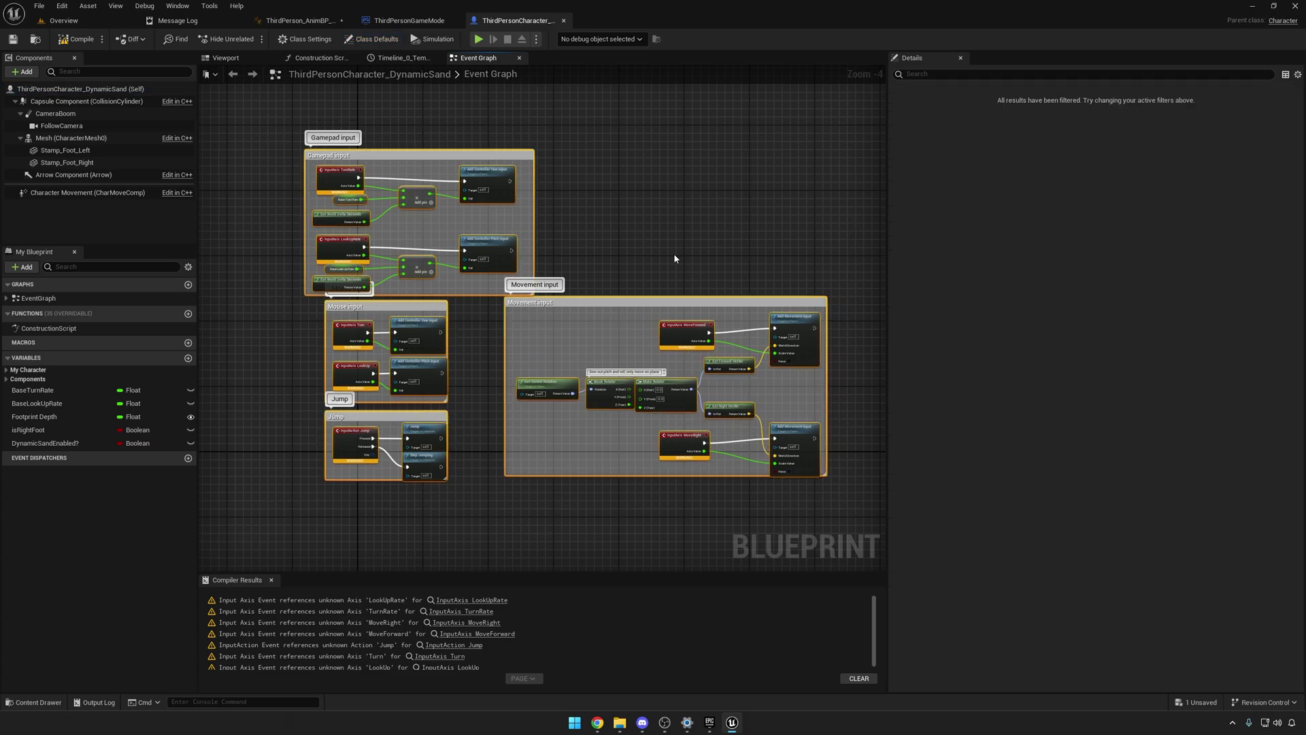
pyautogui.scroll(2, 436, 306)
pyautogui.scroll(1, 310, 347)
pyautogui.scroll(-1, 360, 357)
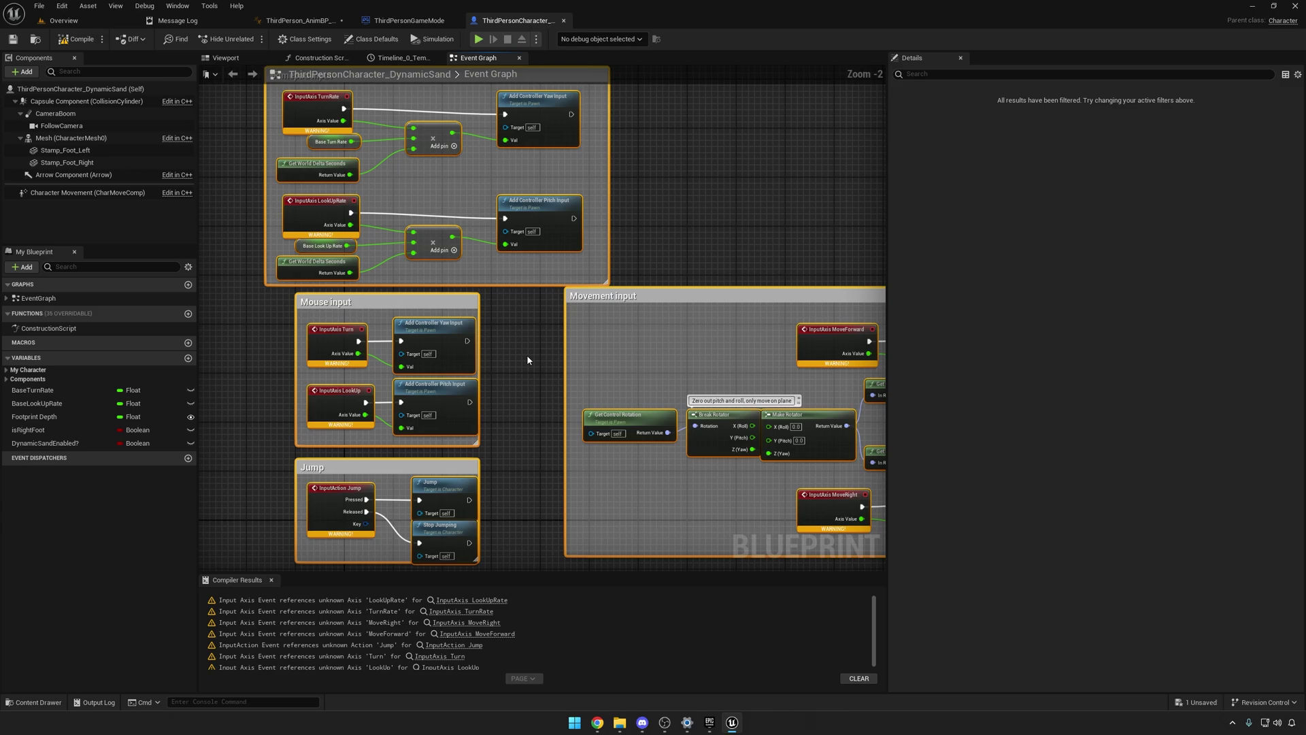
pyautogui.scroll(-1, 528, 360)
pyautogui.moveTo(790, 271); pyautogui.dragTo(645, 226, button='right')
pyautogui.scroll(-1, 659, 264)
pyautogui.scroll(1, 597, 262)
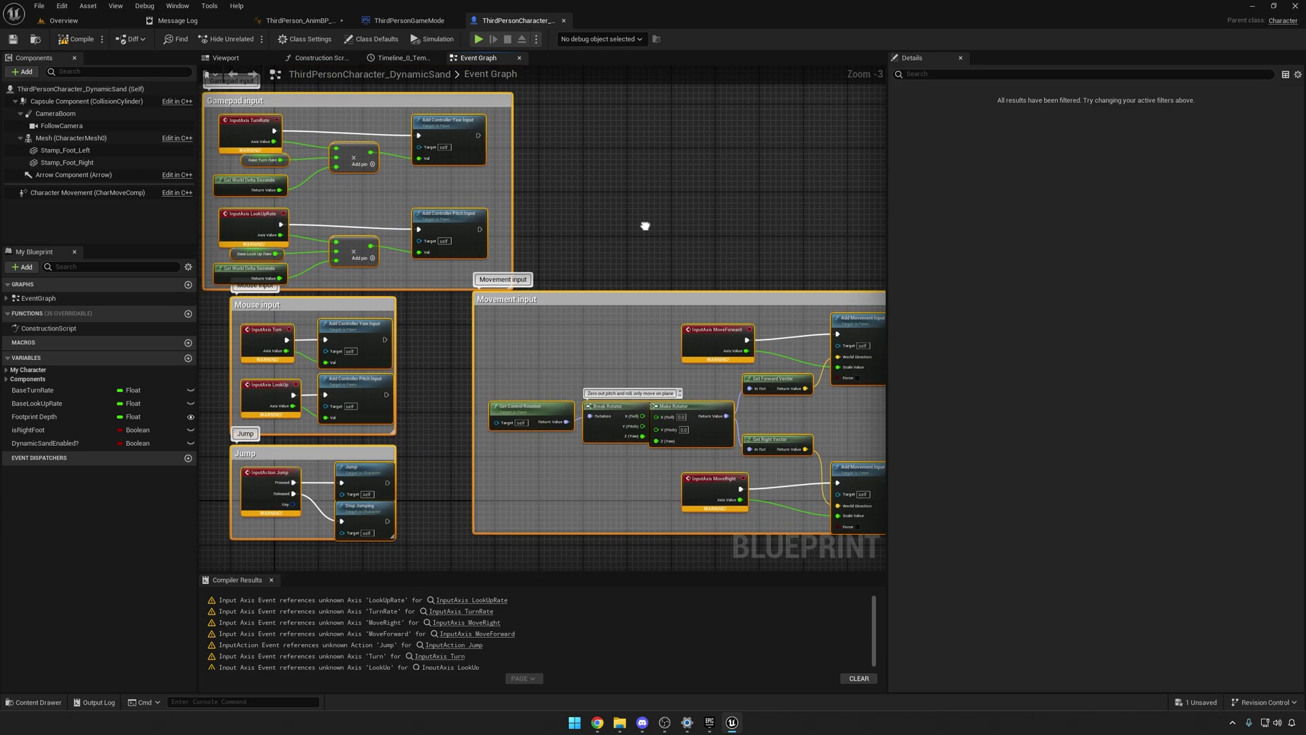
# Step: Delete the Gamepad, Mouse, Jump and Movement input groups with all their nodes from the ThirdPersonCharacter_DynamicSand event graph
pyautogui.moveTo(889, 204); pyautogui.dragTo(955, 204)
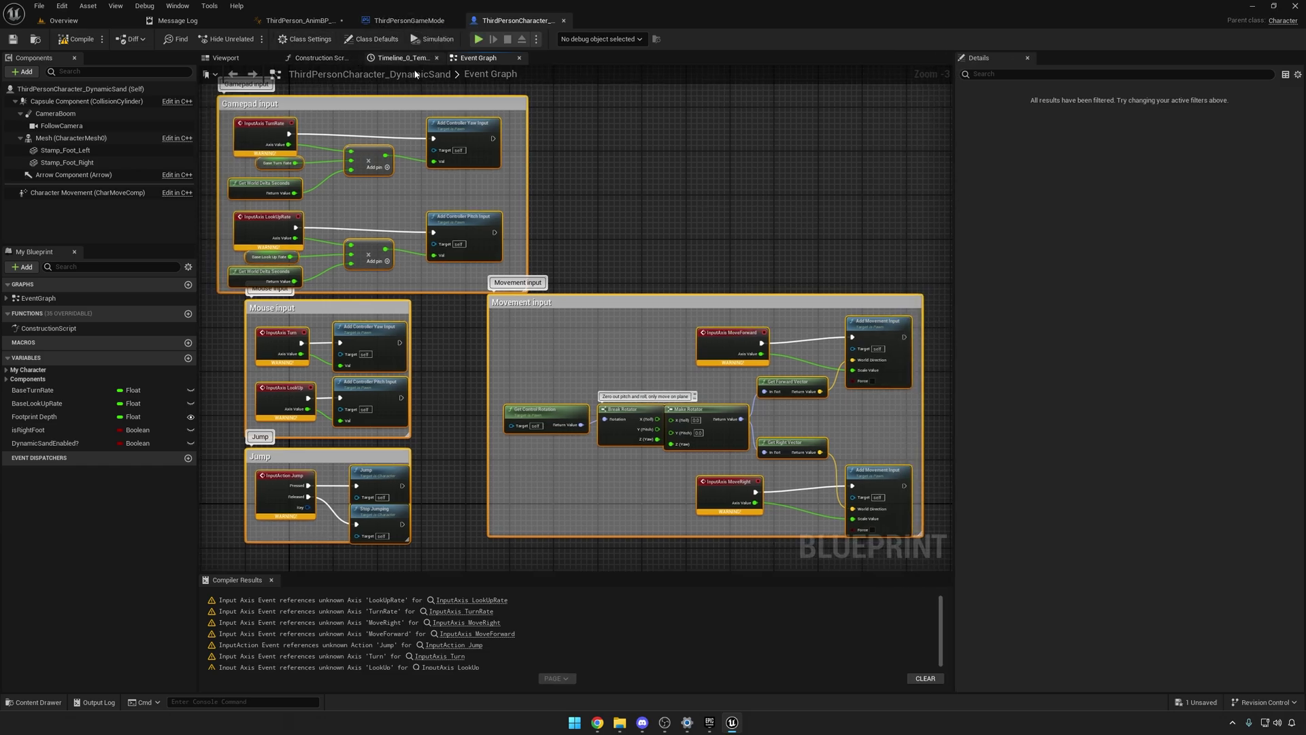
pyautogui.scroll(-1, 749, 171)
pyautogui.moveTo(920, 116); pyautogui.dragTo(339, 465)
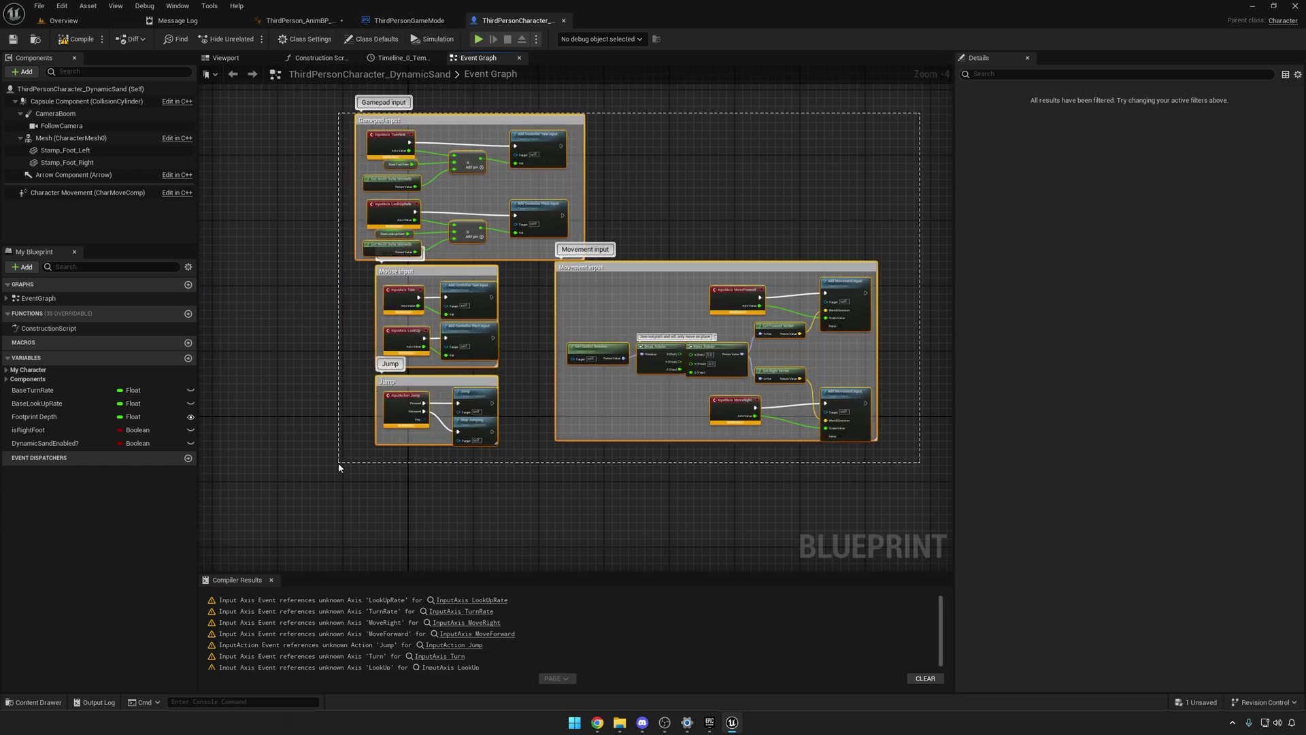
pyautogui.press('Delete')
# Step: Open the Project Settings and look through the engine's Input section
pyautogui.click(62, 6)
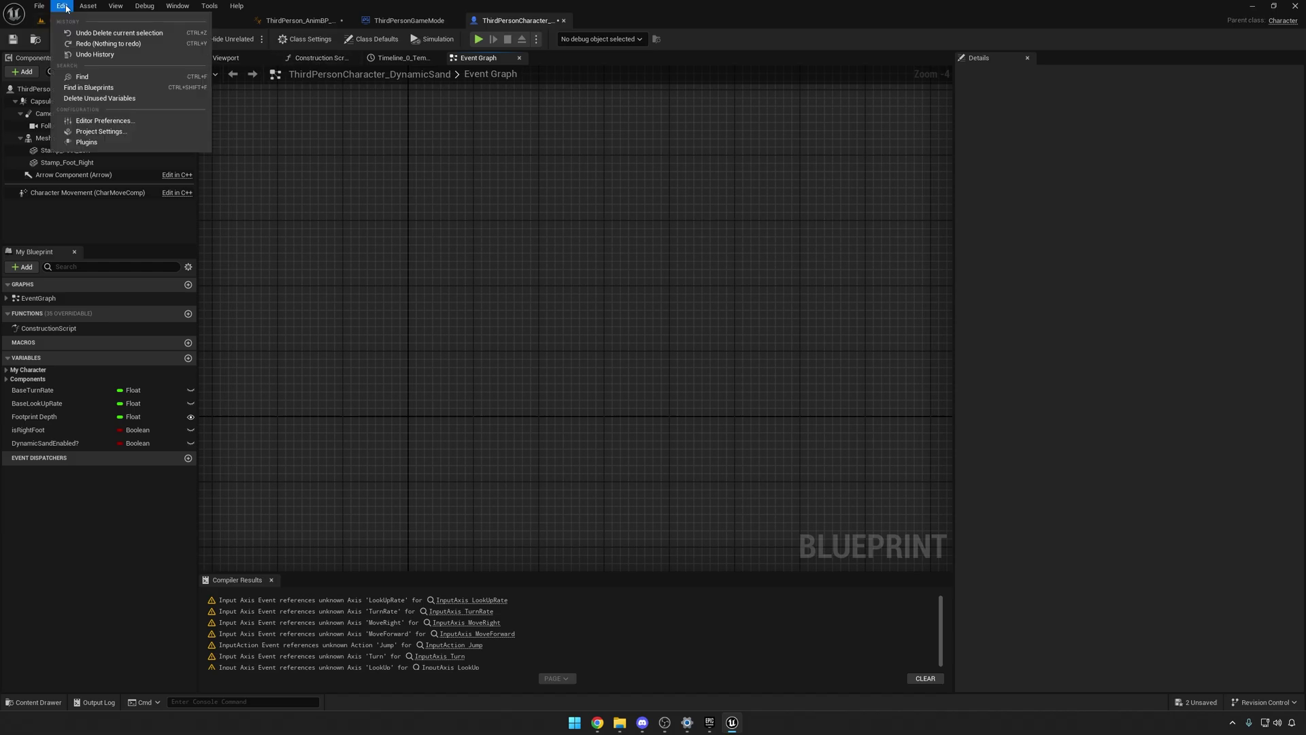
pyautogui.click(92, 131)
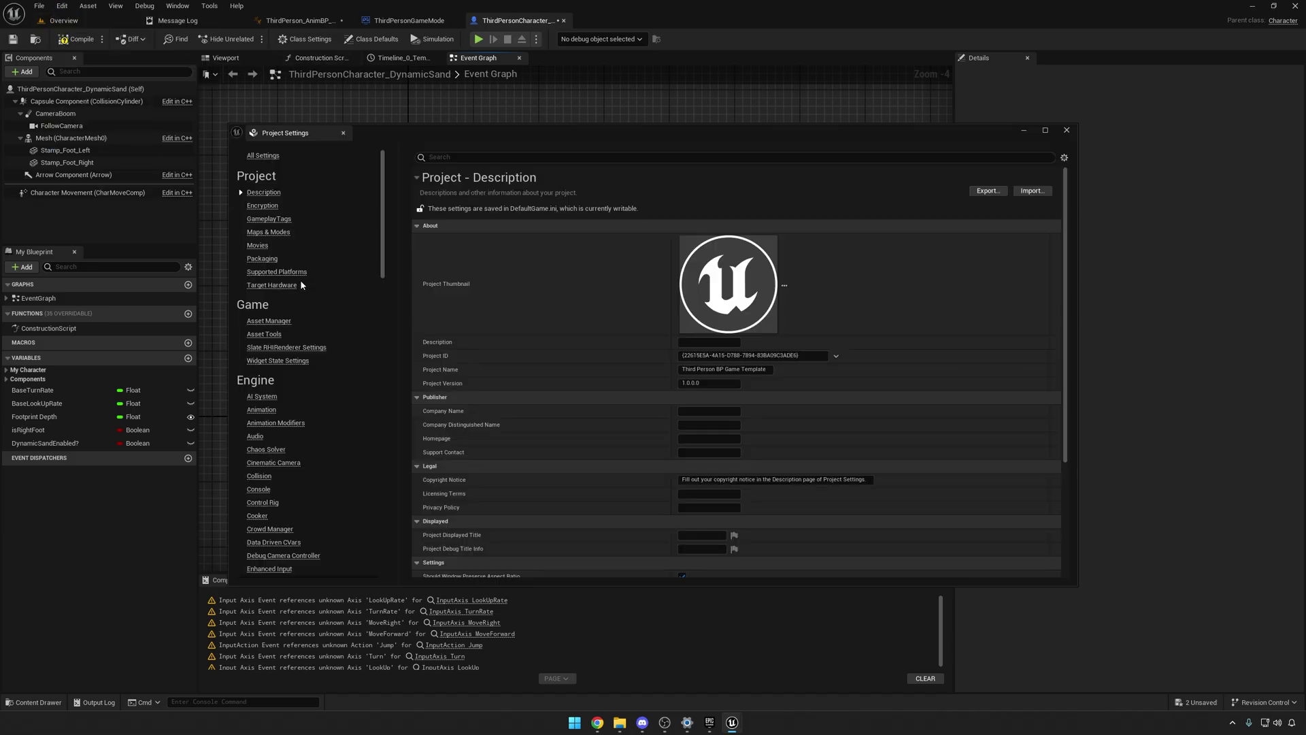
pyautogui.scroll(-6, 265, 427)
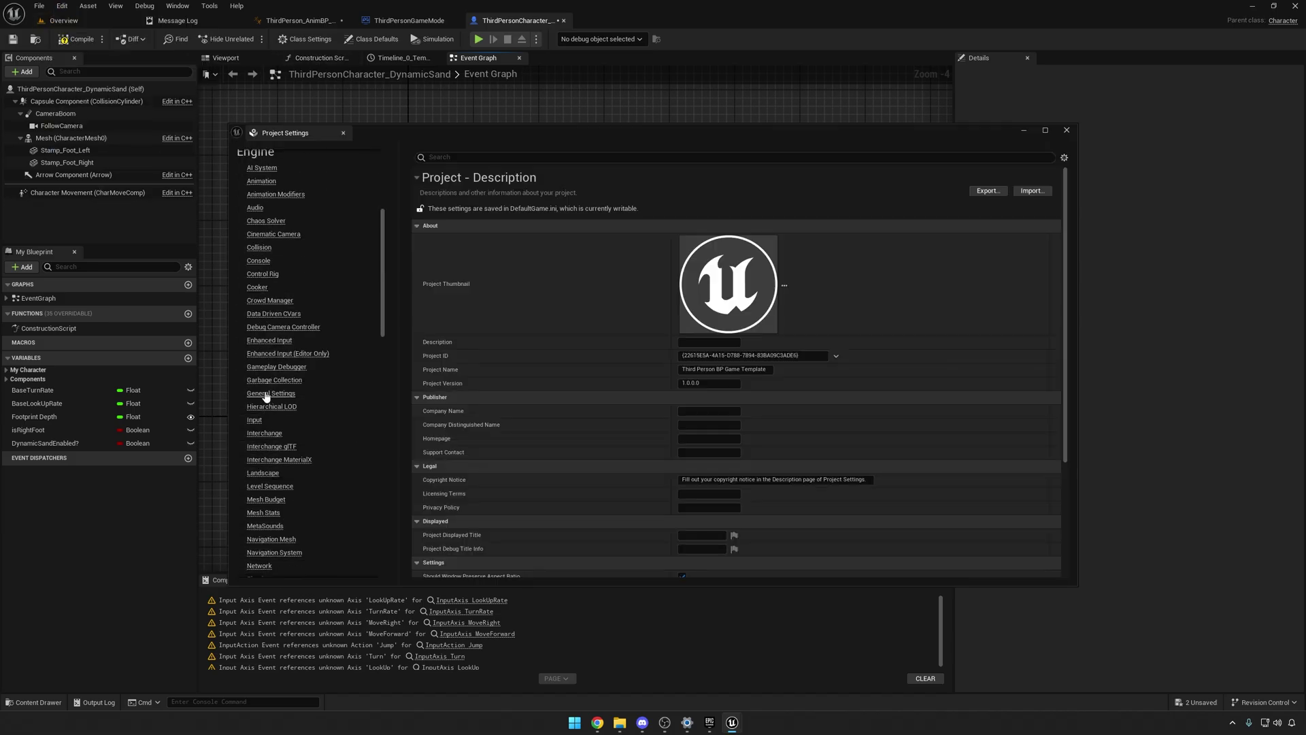
pyautogui.click(257, 420)
pyautogui.scroll(-3, 517, 341)
pyautogui.scroll(3, 481, 269)
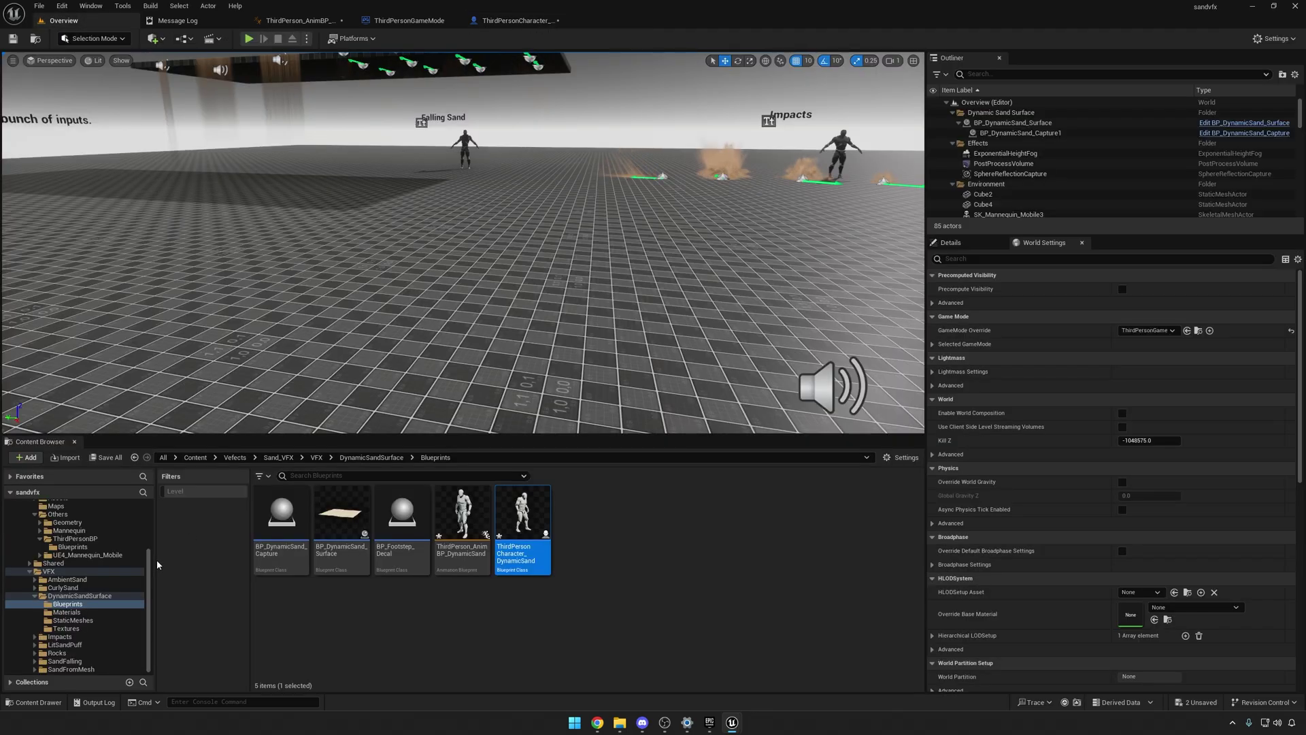
# Step: Browse to the ThirdPerson content's Input folder and inspect the input action assets in its Actions subfolder
pyautogui.click(51, 537)
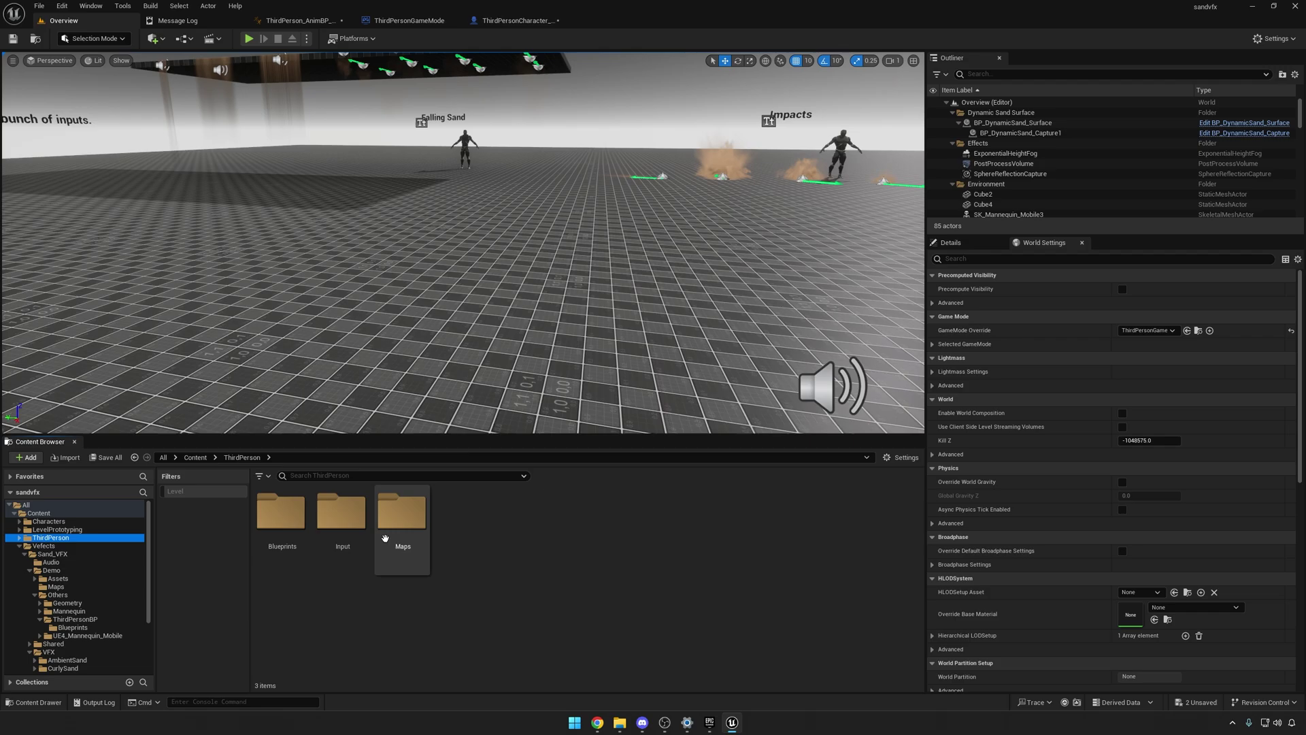
pyautogui.click(354, 529)
pyautogui.doubleClick(354, 530)
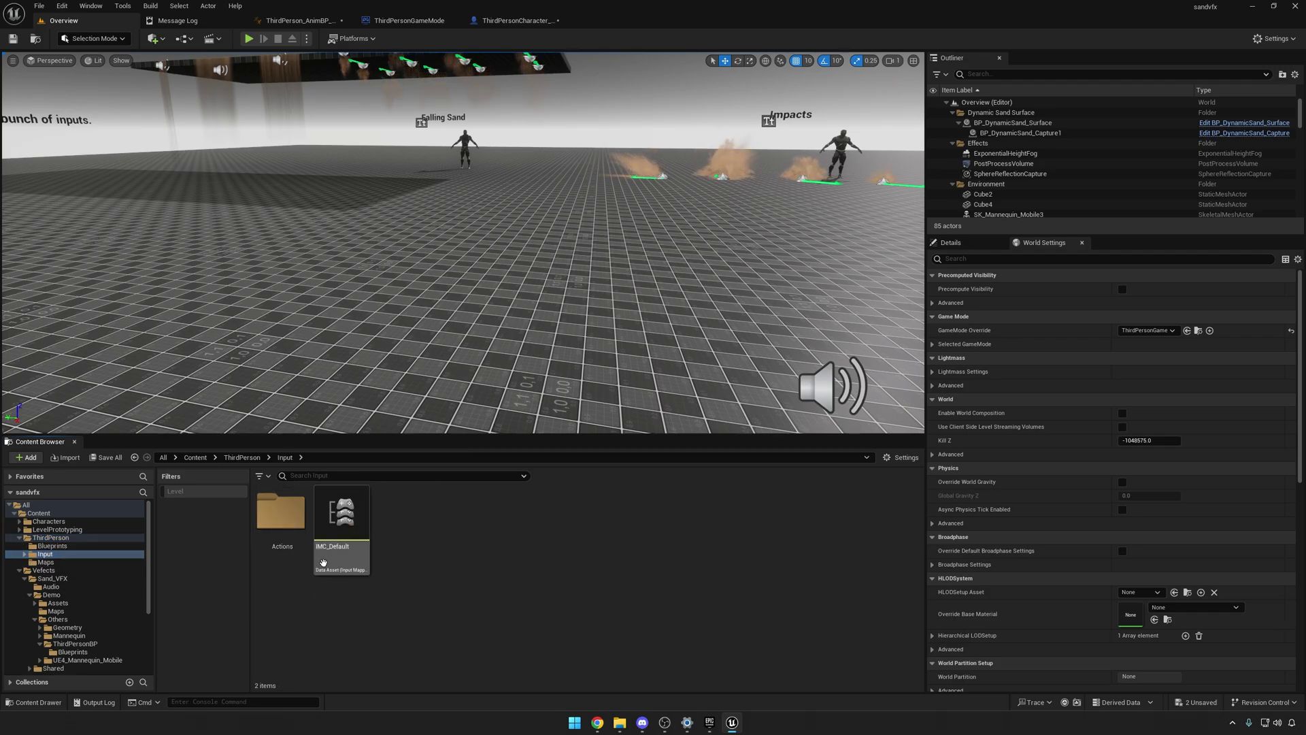
pyautogui.doubleClick(280, 513)
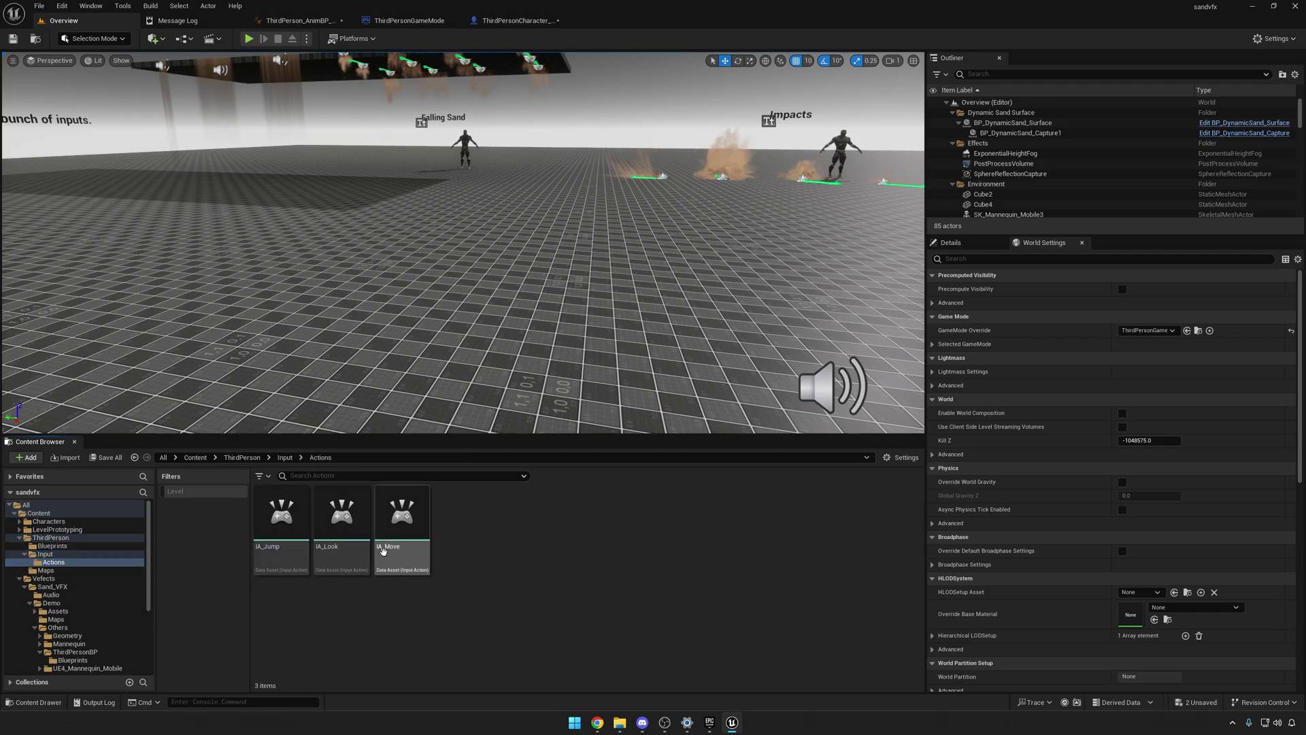
# Step: Open BP_ThirdPersonCharacter from the ThirdPerson Blueprints folder and copy its input mapping, camera, movement and jump node groups
pyautogui.click(85, 545)
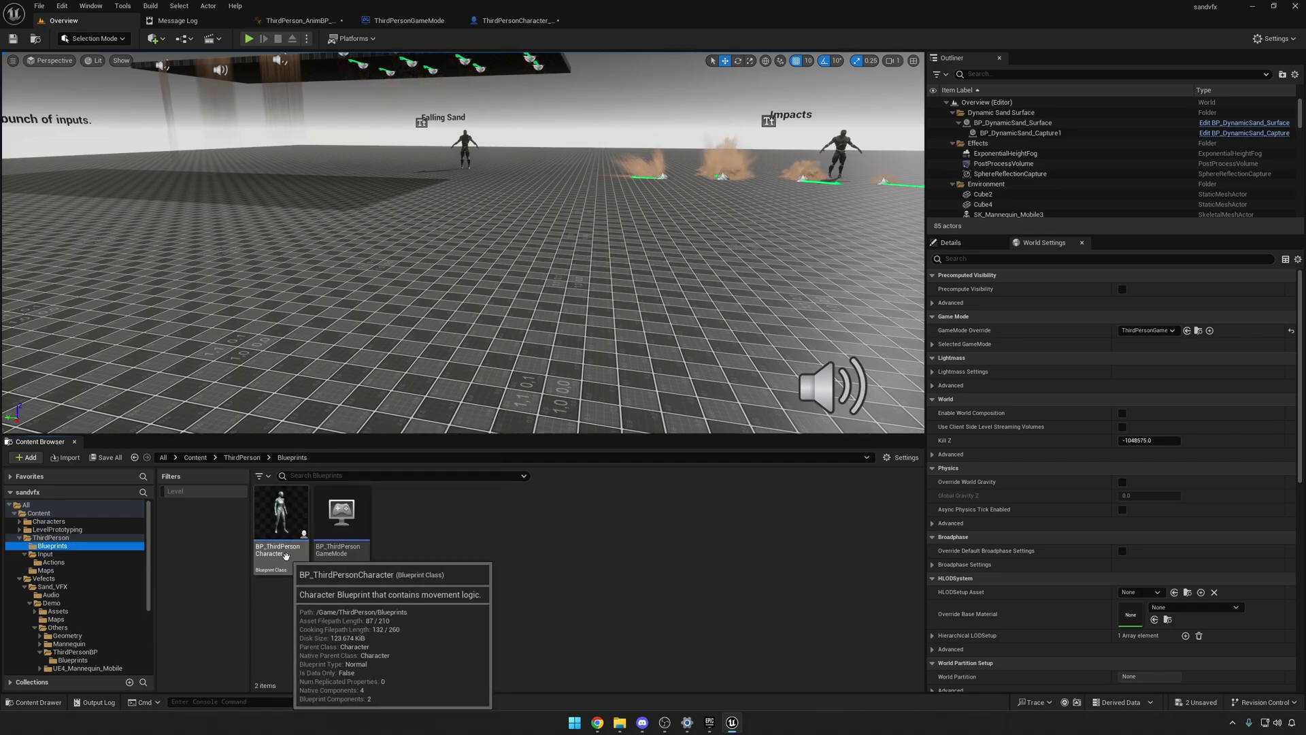
pyautogui.doubleClick(279, 520)
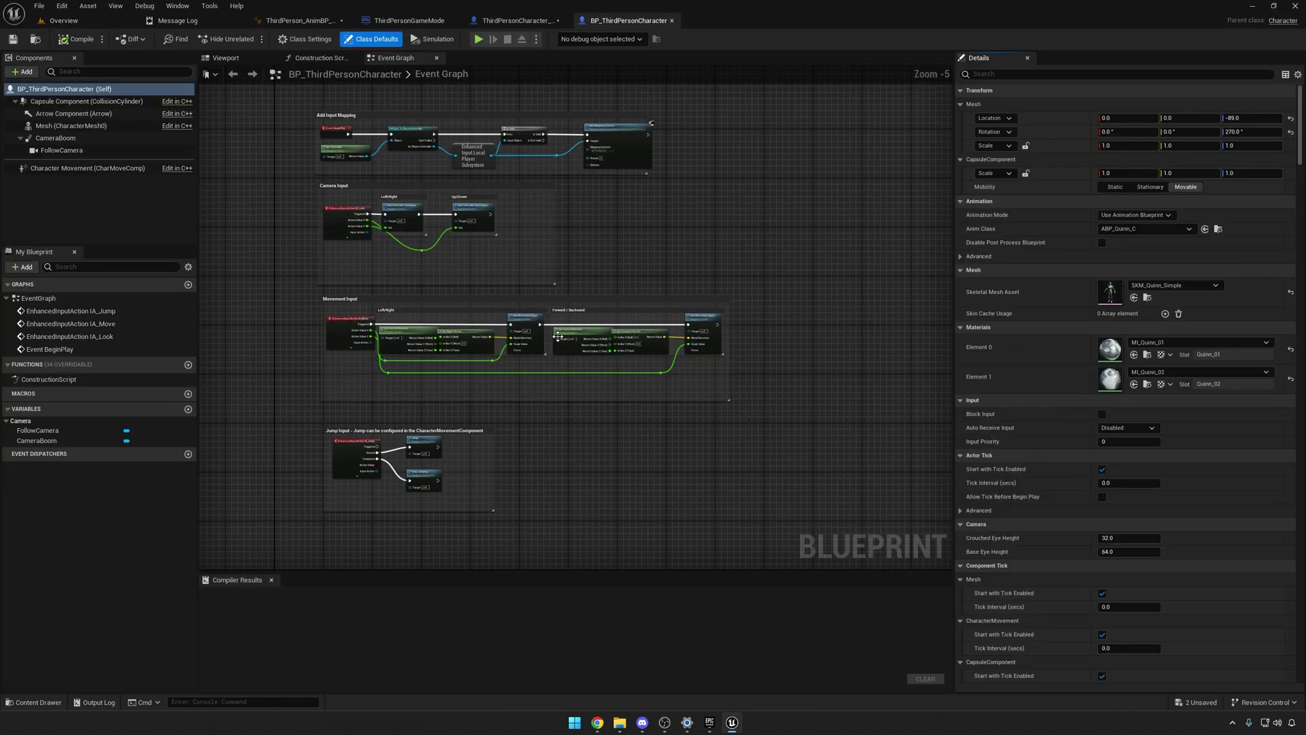
pyautogui.moveTo(677, 289); pyautogui.dragTo(698, 300, button='right')
pyautogui.moveTo(852, 535); pyautogui.dragTo(881, 517)
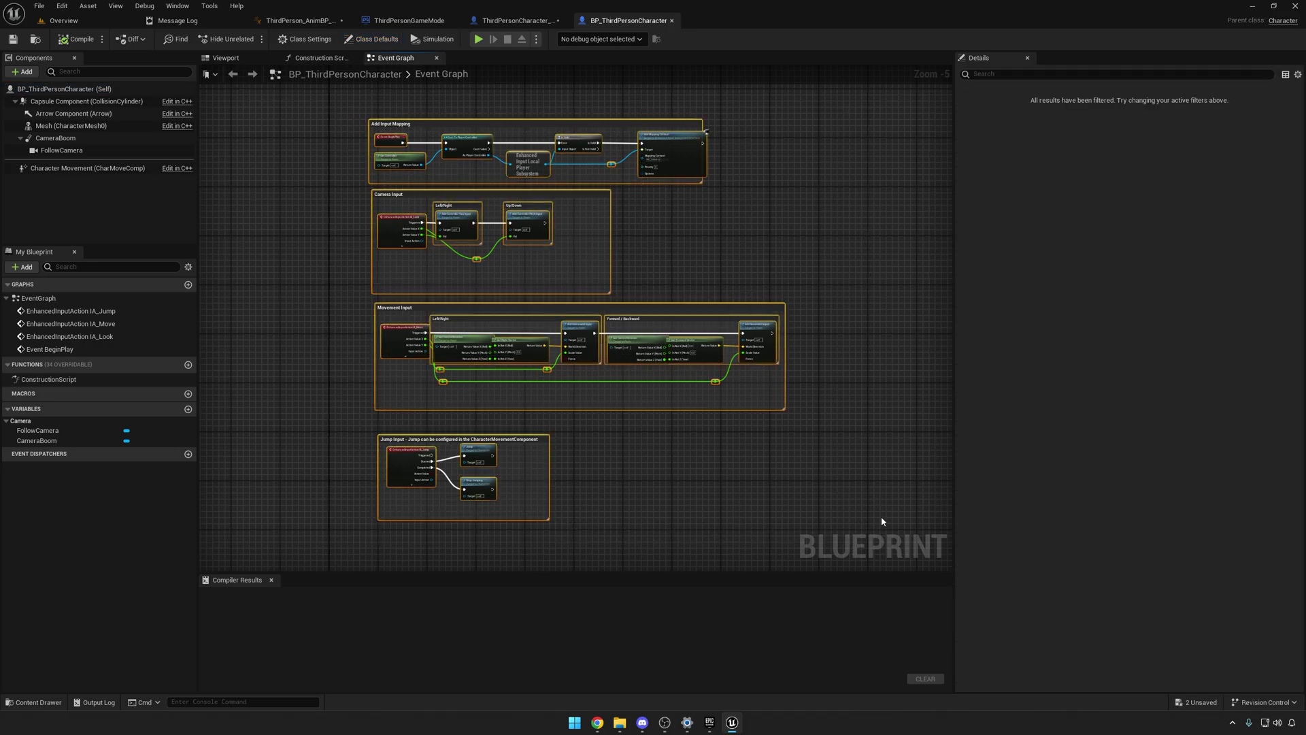
# Step: Paste the copied input node groups above the existing nodes in the ThirdPersonCharacter_DynamicSand event graph and compile the blueprint
pyautogui.click(417, 22)
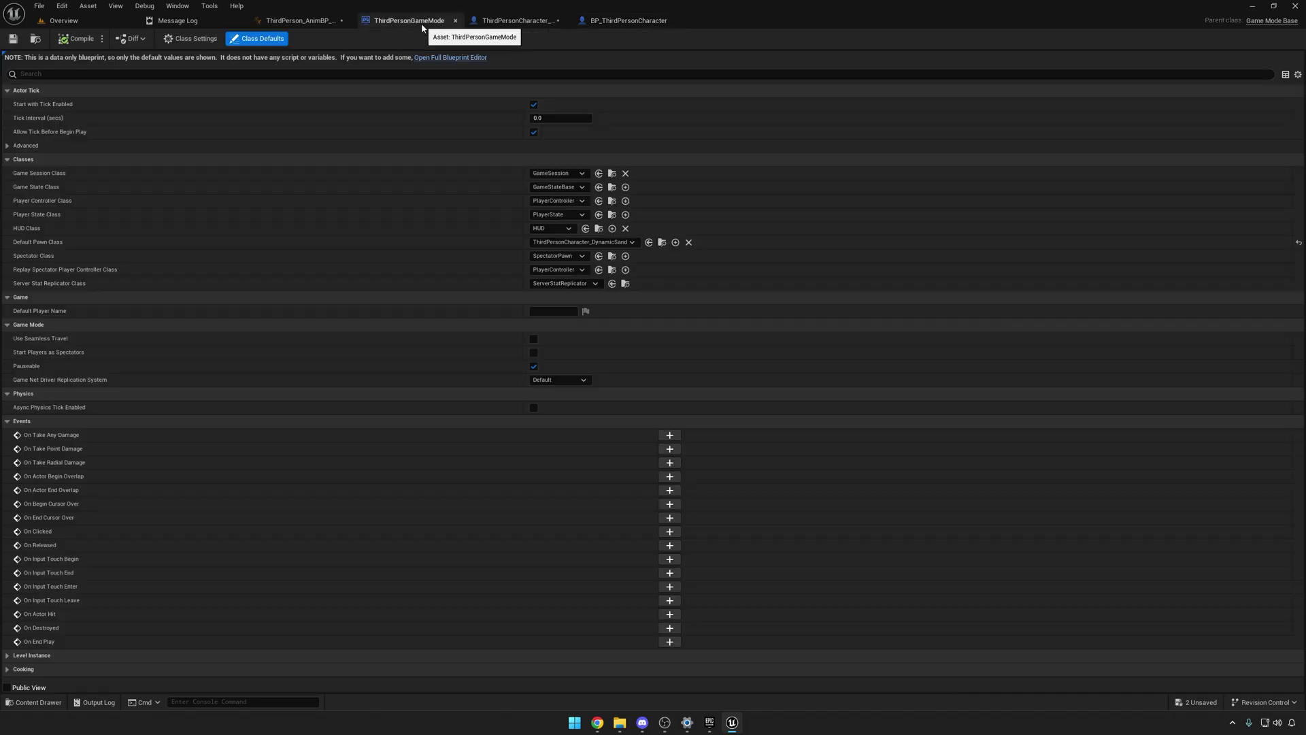
pyautogui.click(485, 22)
pyautogui.scroll(-5, 554, 232)
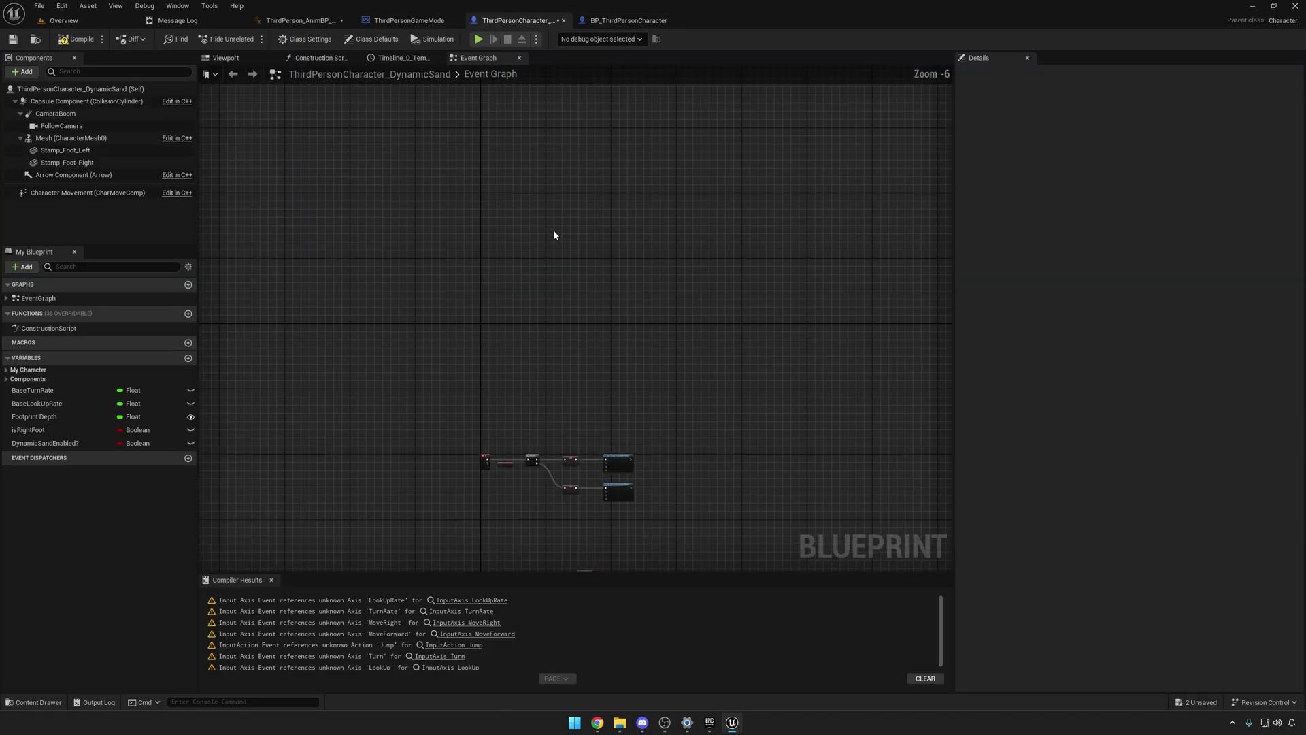
pyautogui.scroll(4, 558, 209)
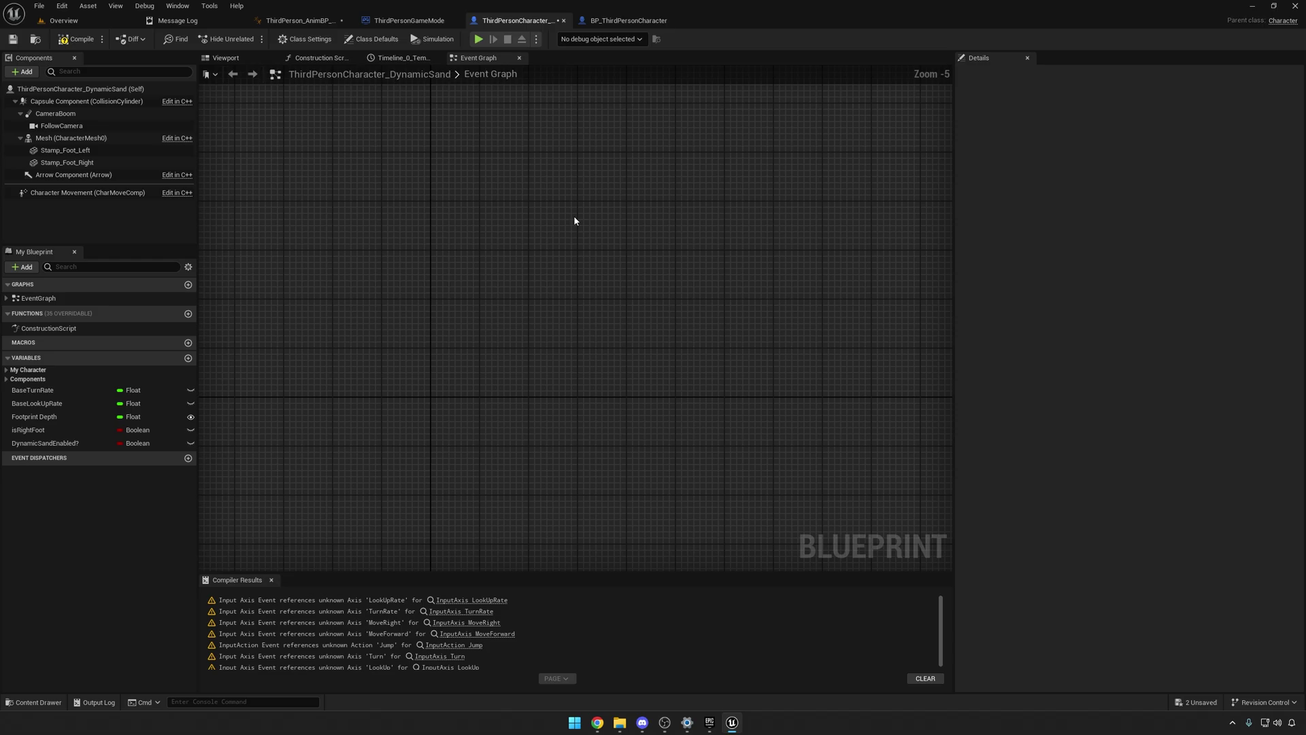
pyautogui.press('Home')
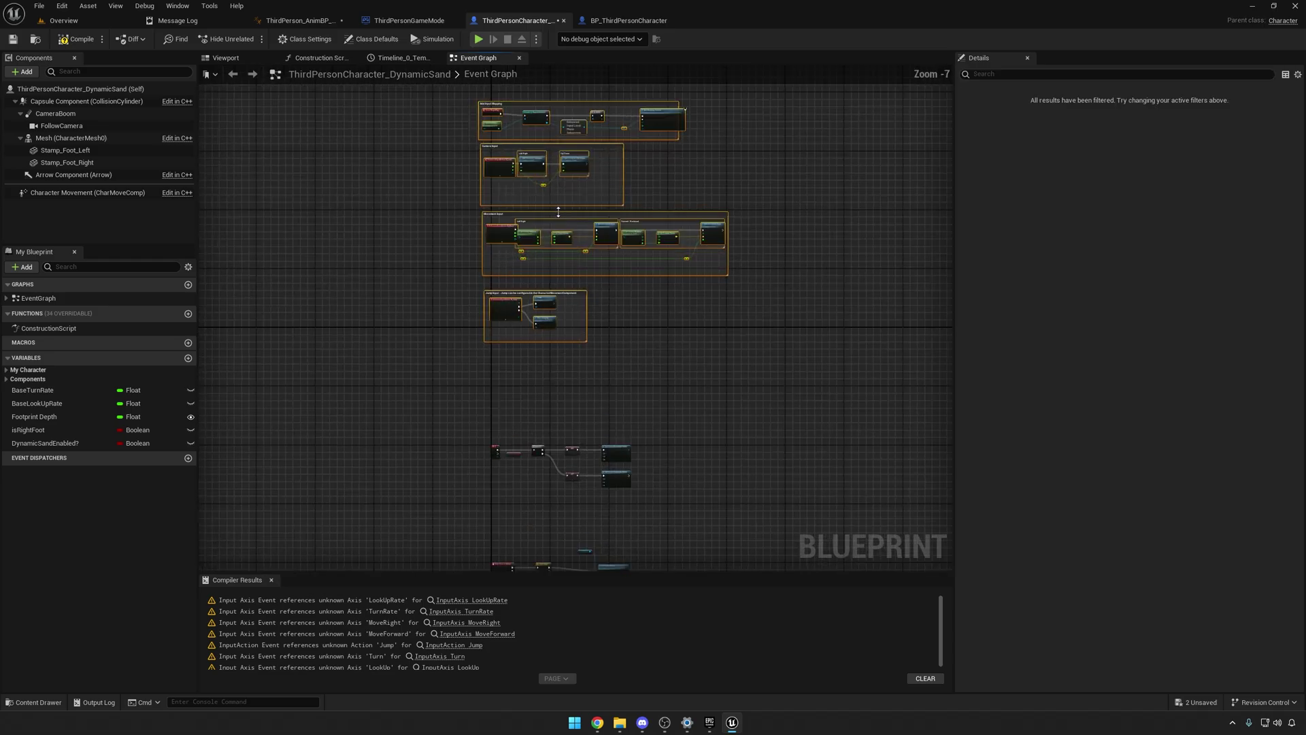
pyautogui.scroll(3, 563, 194)
pyautogui.moveTo(700, 204); pyautogui.dragTo(717, 286, button='right')
pyautogui.click(78, 40)
pyautogui.scroll(-2, 573, 257)
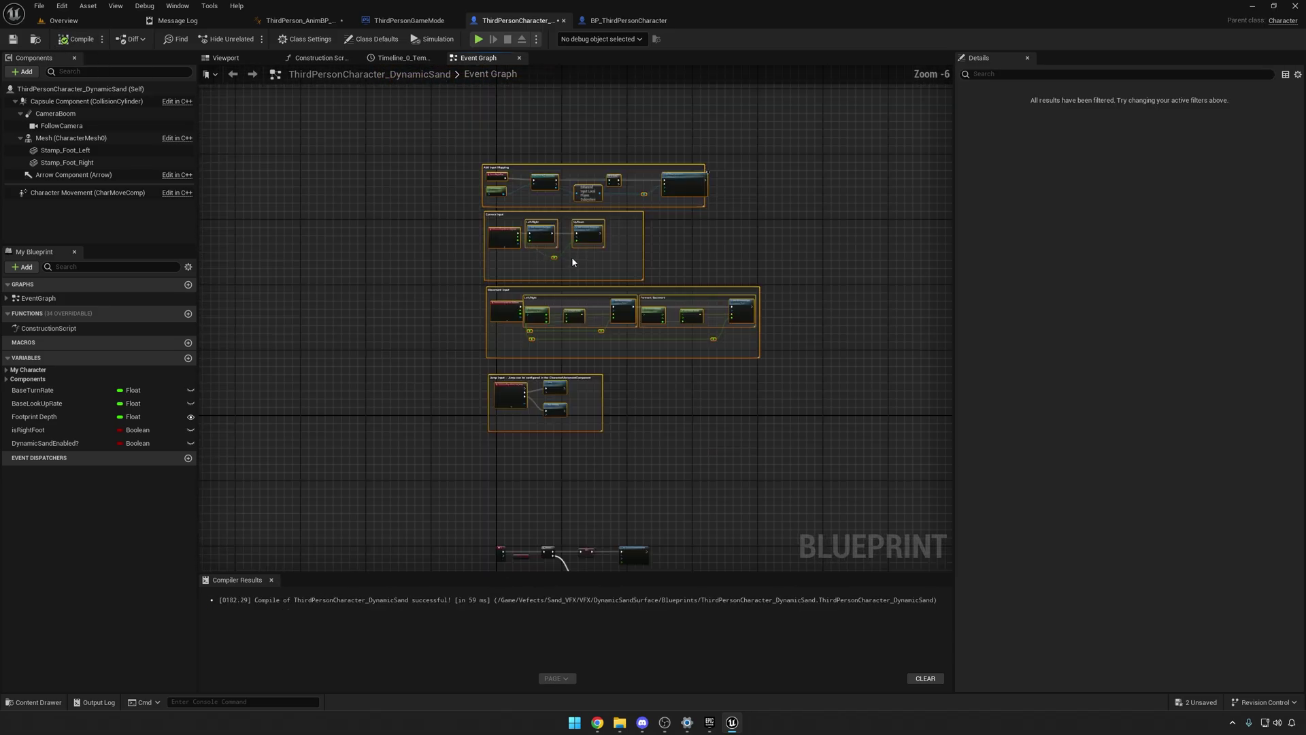
pyautogui.scroll(1, 672, 267)
# Step: Play-test the Overview level, running the character onto the sand dunes and in several directions to check the footstep effects
pyautogui.click(80, 23)
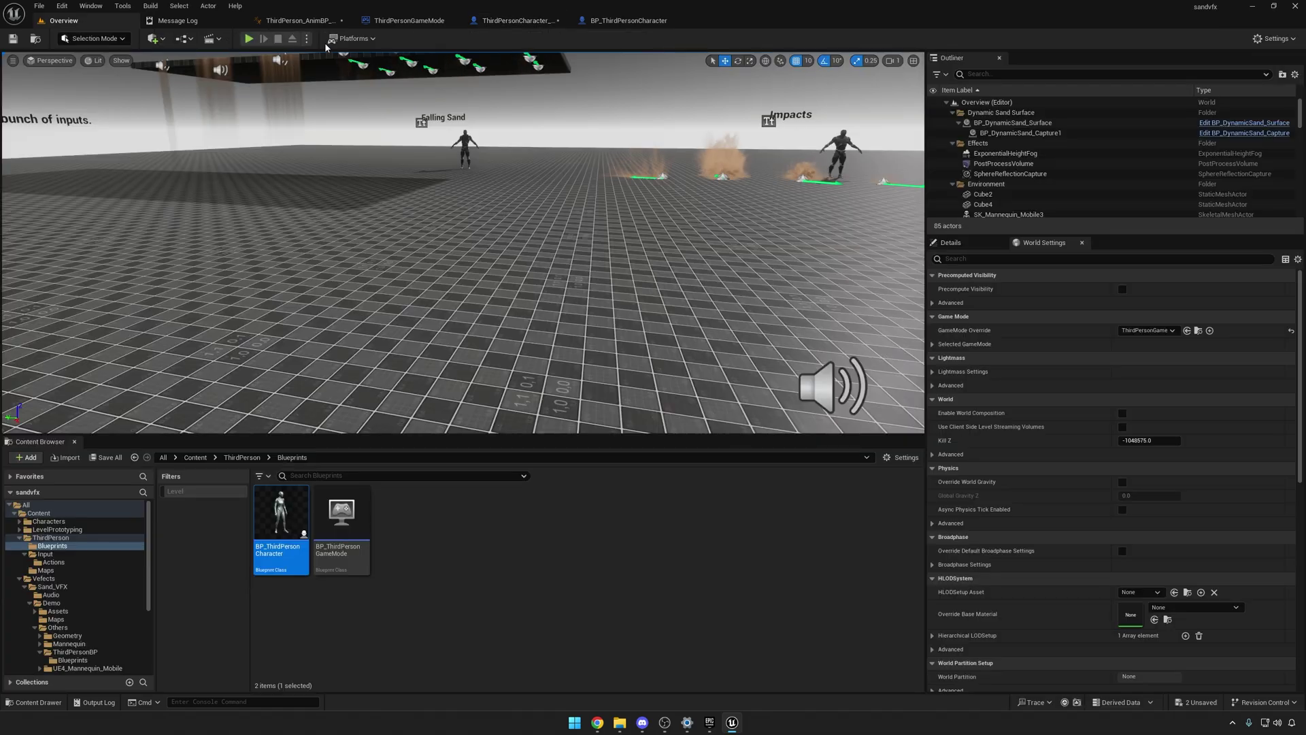
pyautogui.click(250, 38)
pyautogui.press('w')
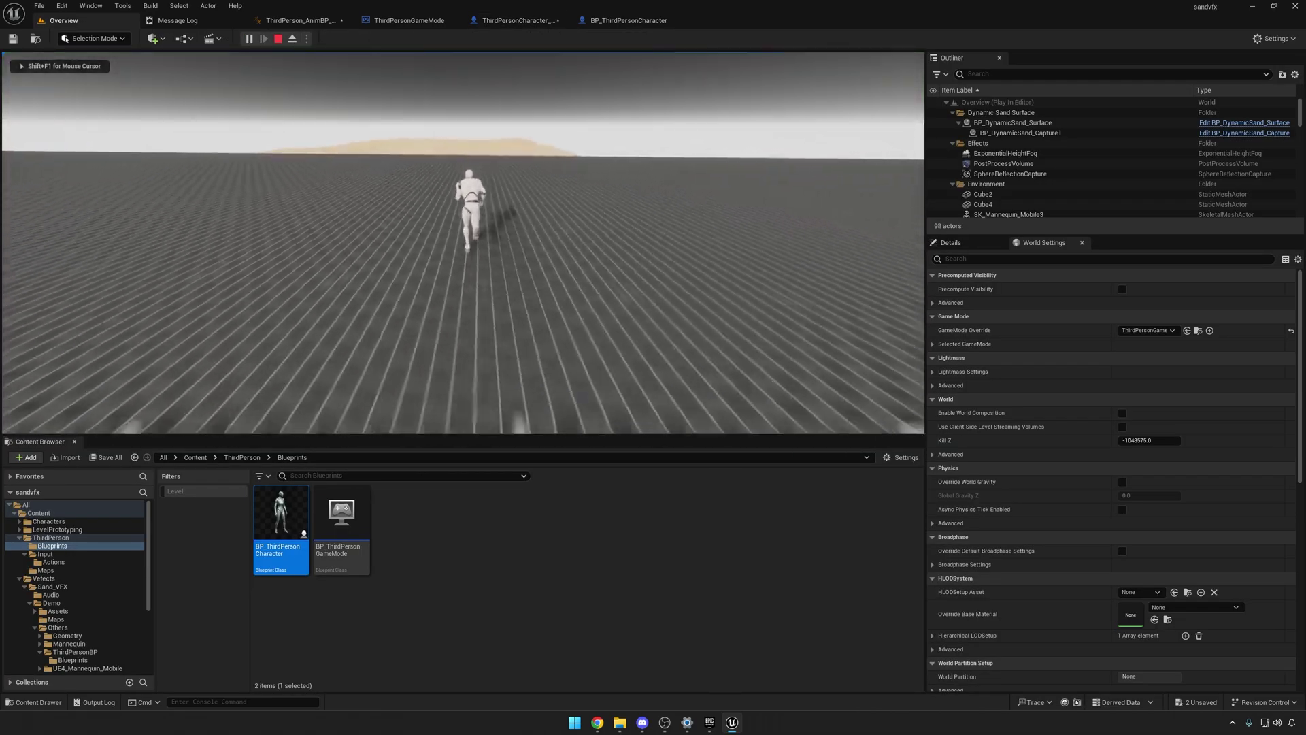
pyautogui.press('d')
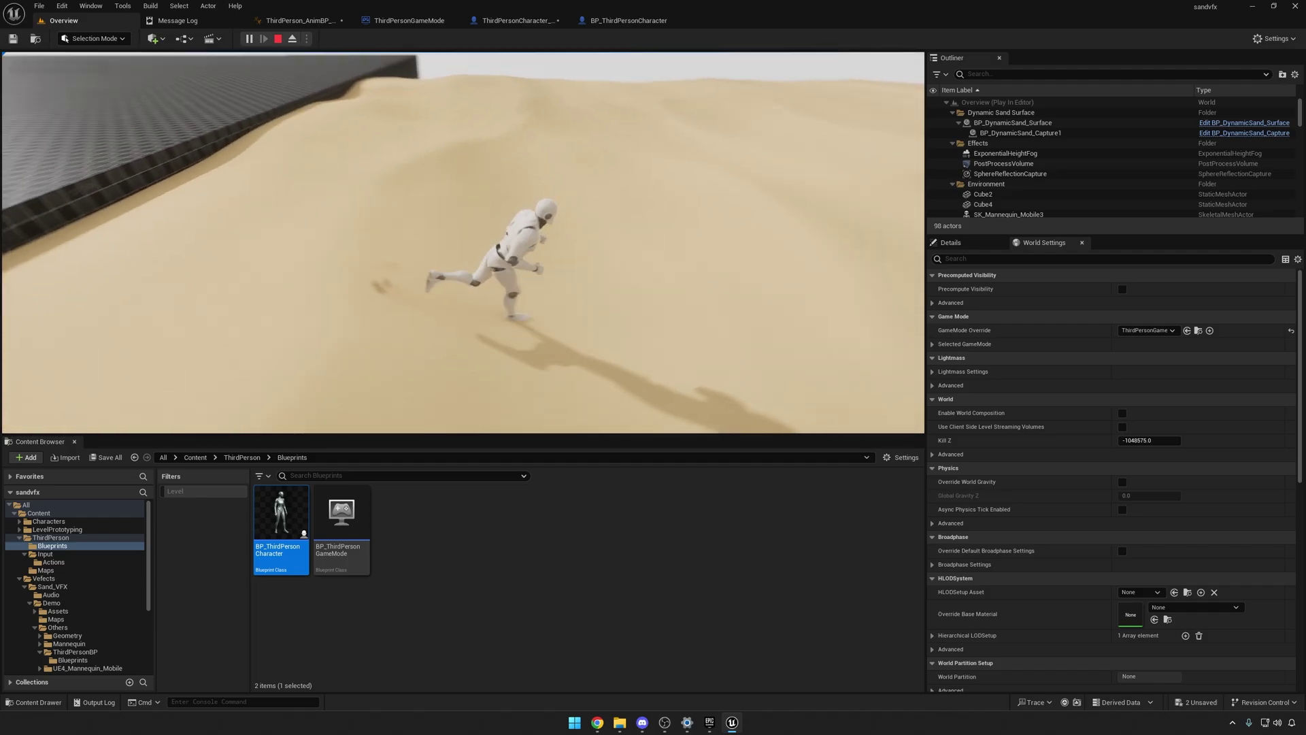
pyautogui.press('s')
pyautogui.press('w')
pyautogui.press('d')
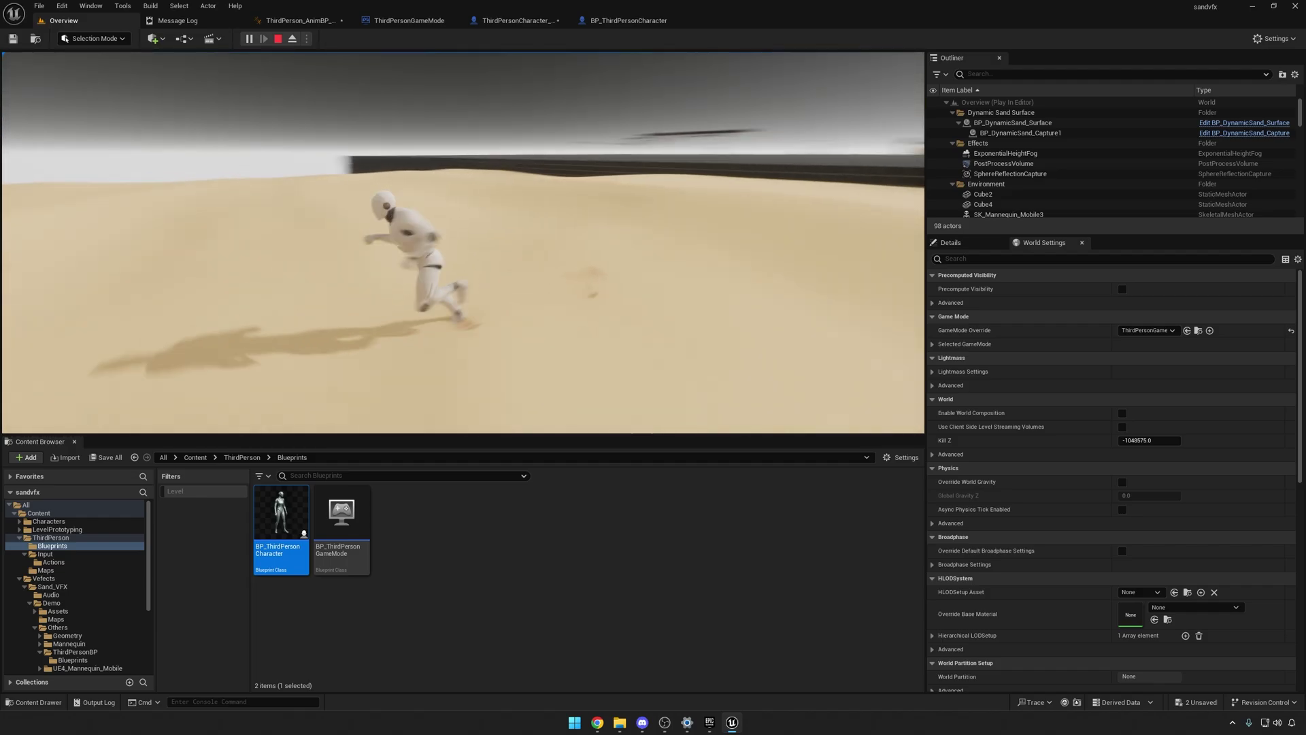
pyautogui.press('s')
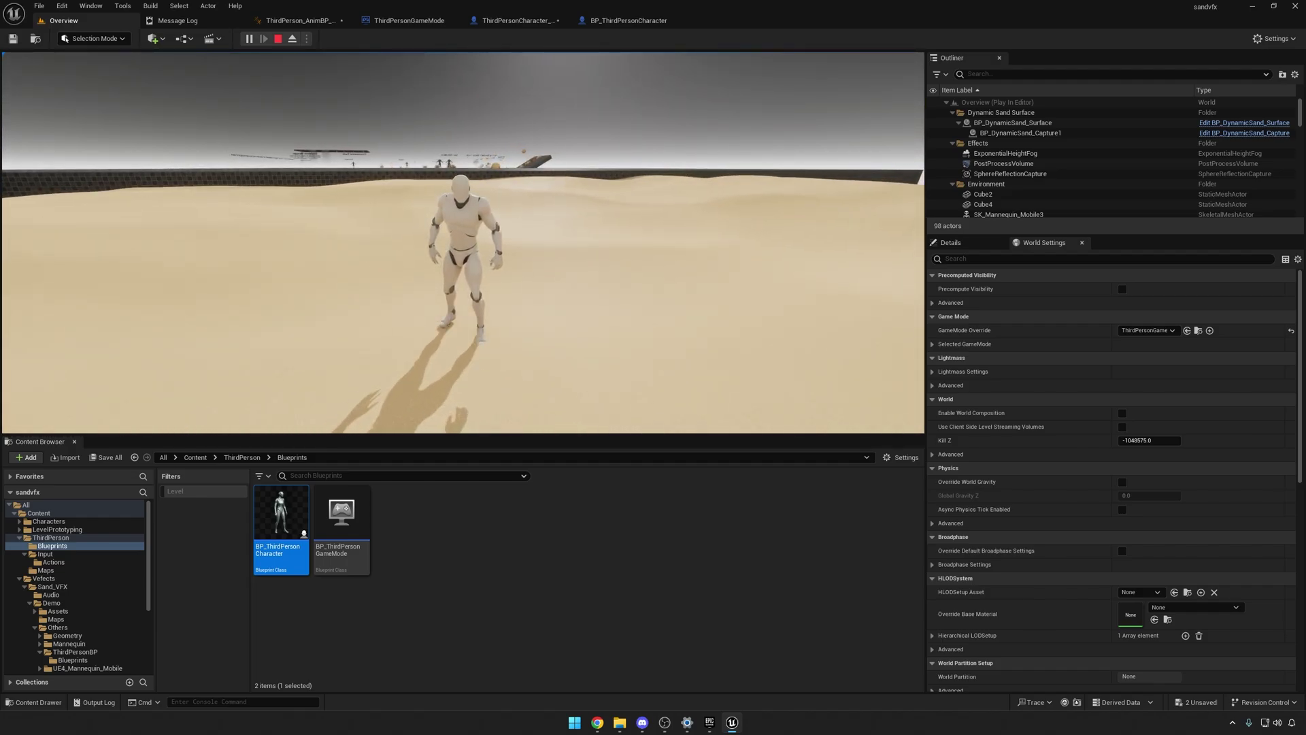
pyautogui.press('a')
pyautogui.press('w')
pyautogui.press('d')
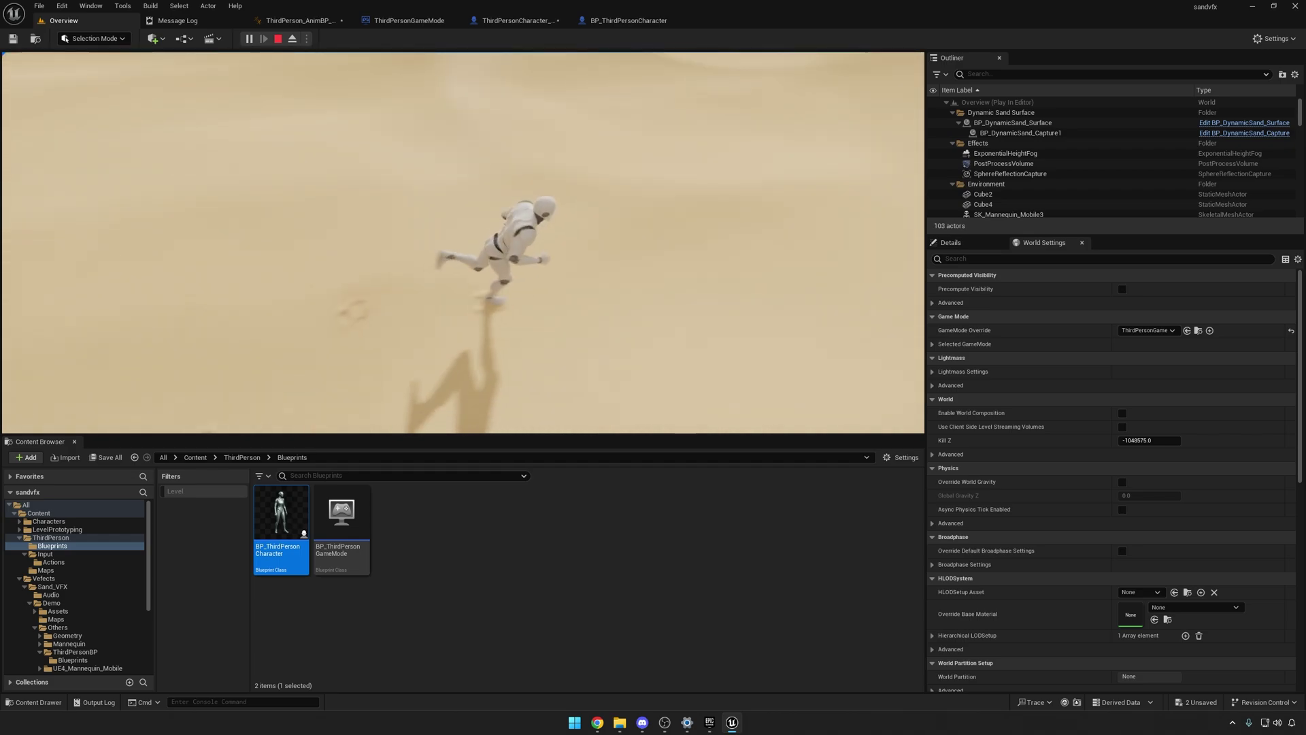
pyautogui.press('w')
pyautogui.press('d')
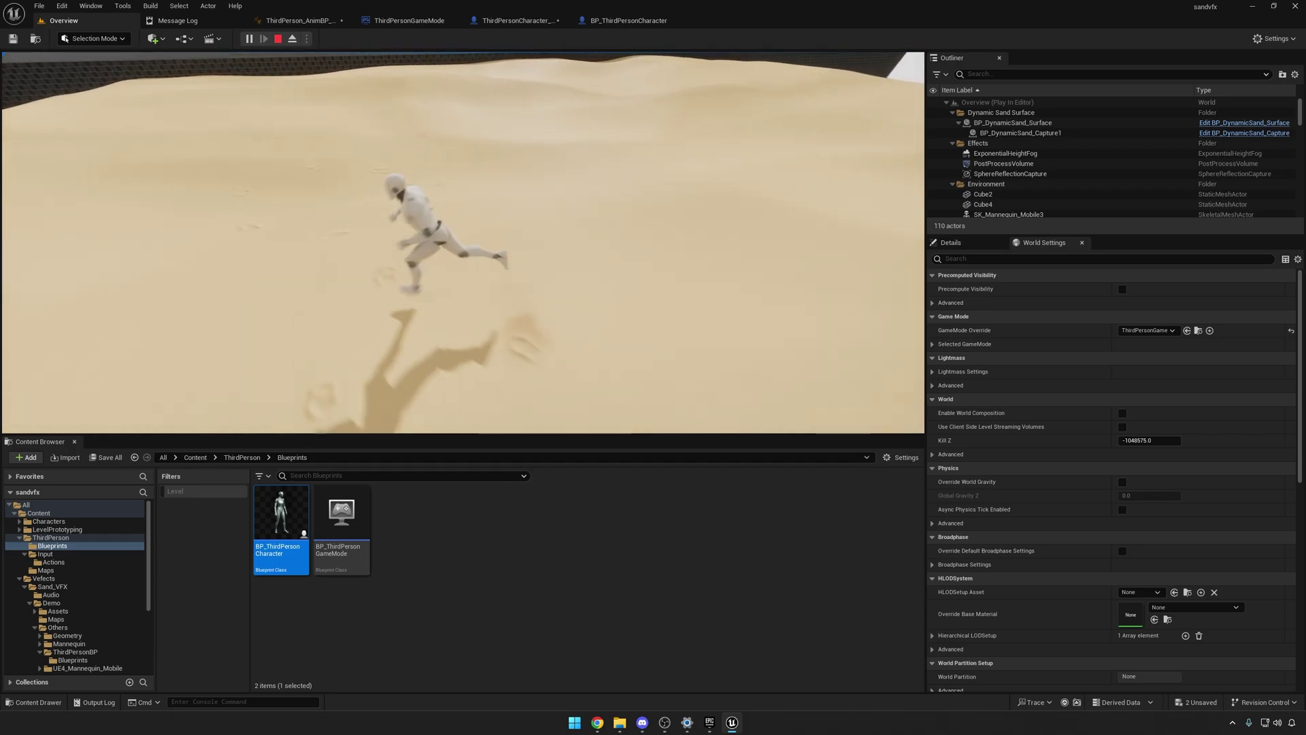
# Step: Run the character back and forth on the grid floor beside the sand to test movement and turning there
pyautogui.press('w')
pyautogui.press('s')
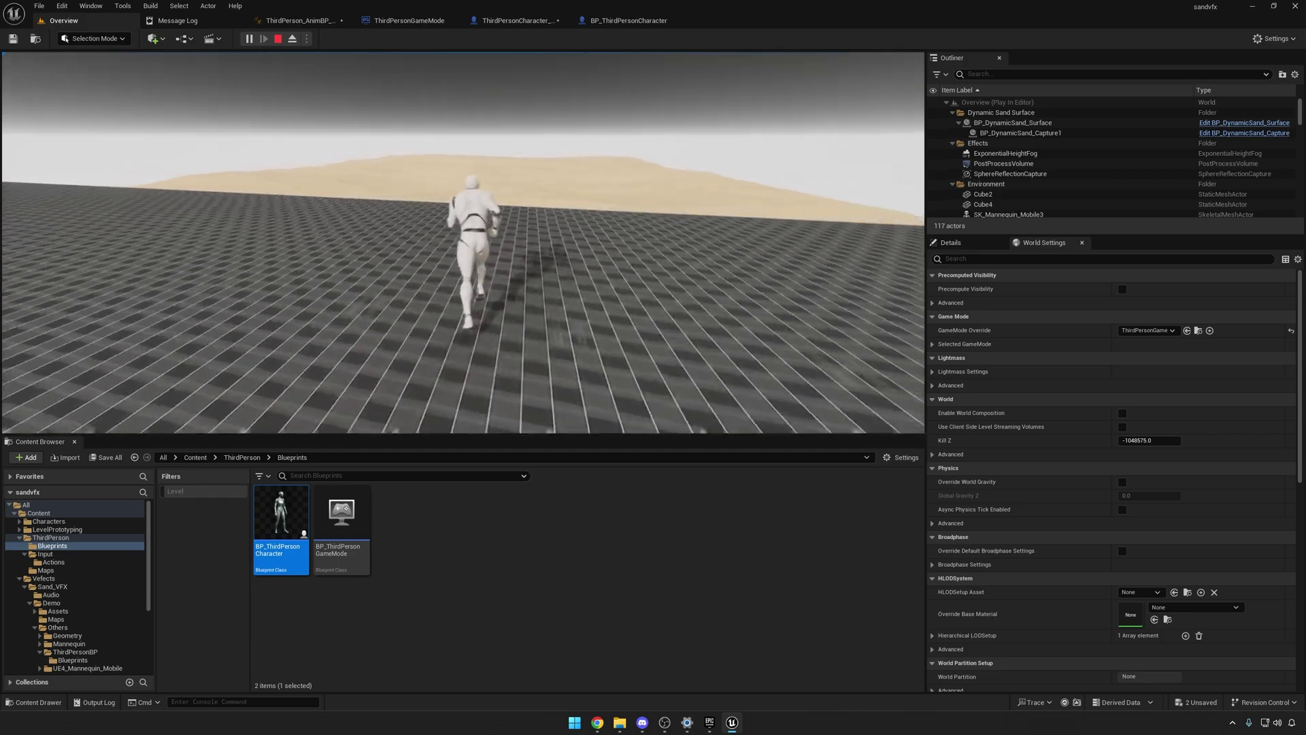
pyautogui.press('w')
pyautogui.press('s')
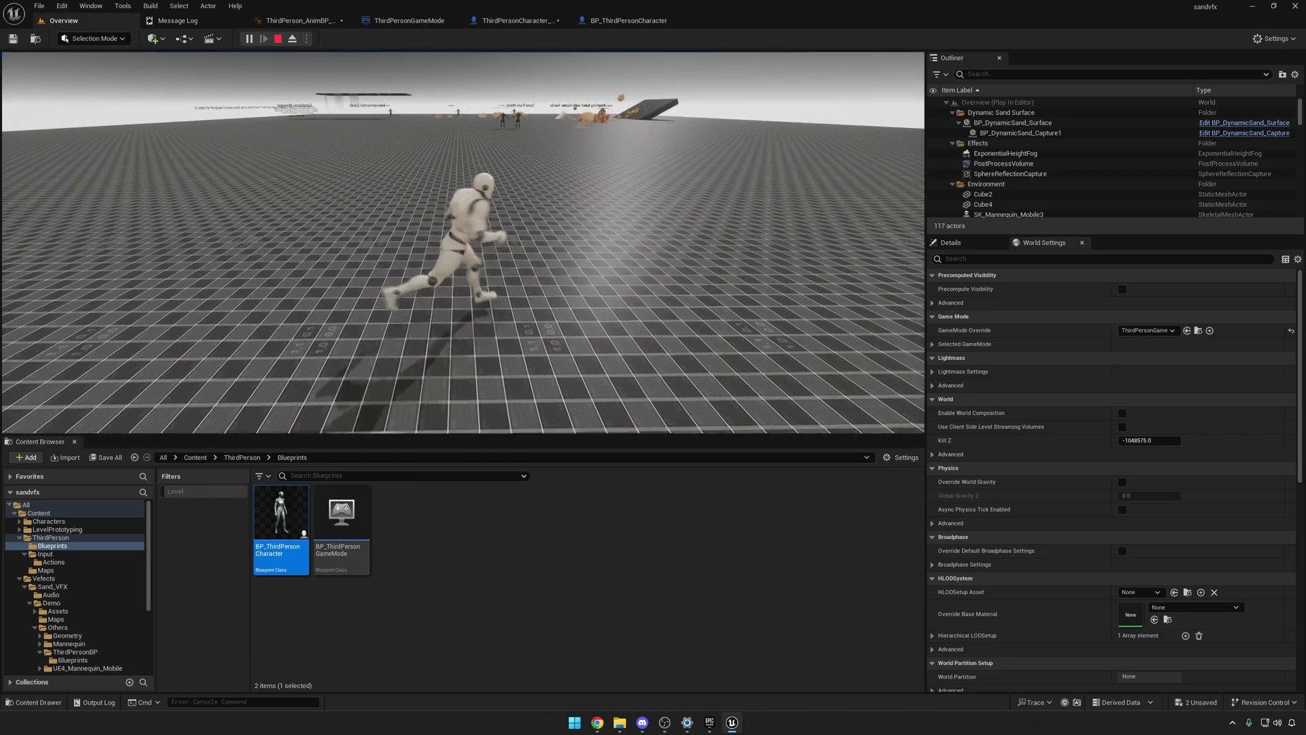
pyautogui.press('d')
pyautogui.press('s')
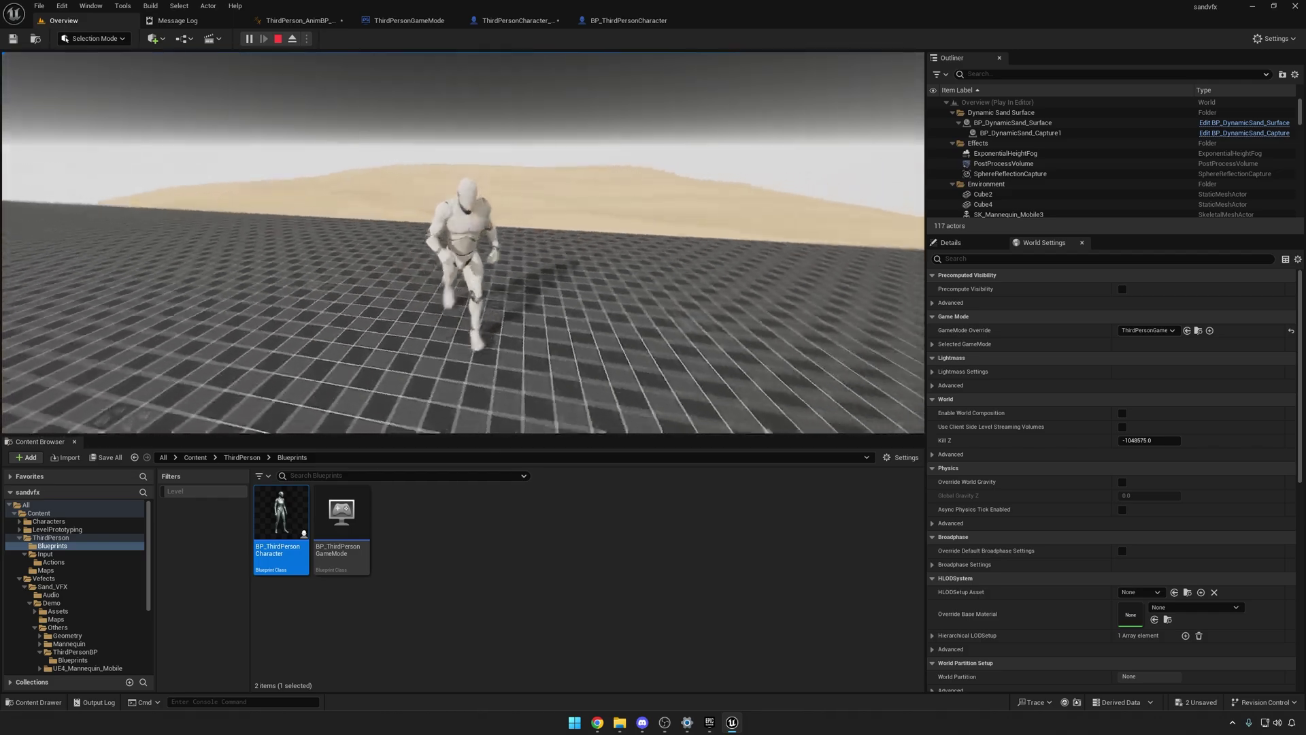
pyautogui.press('w')
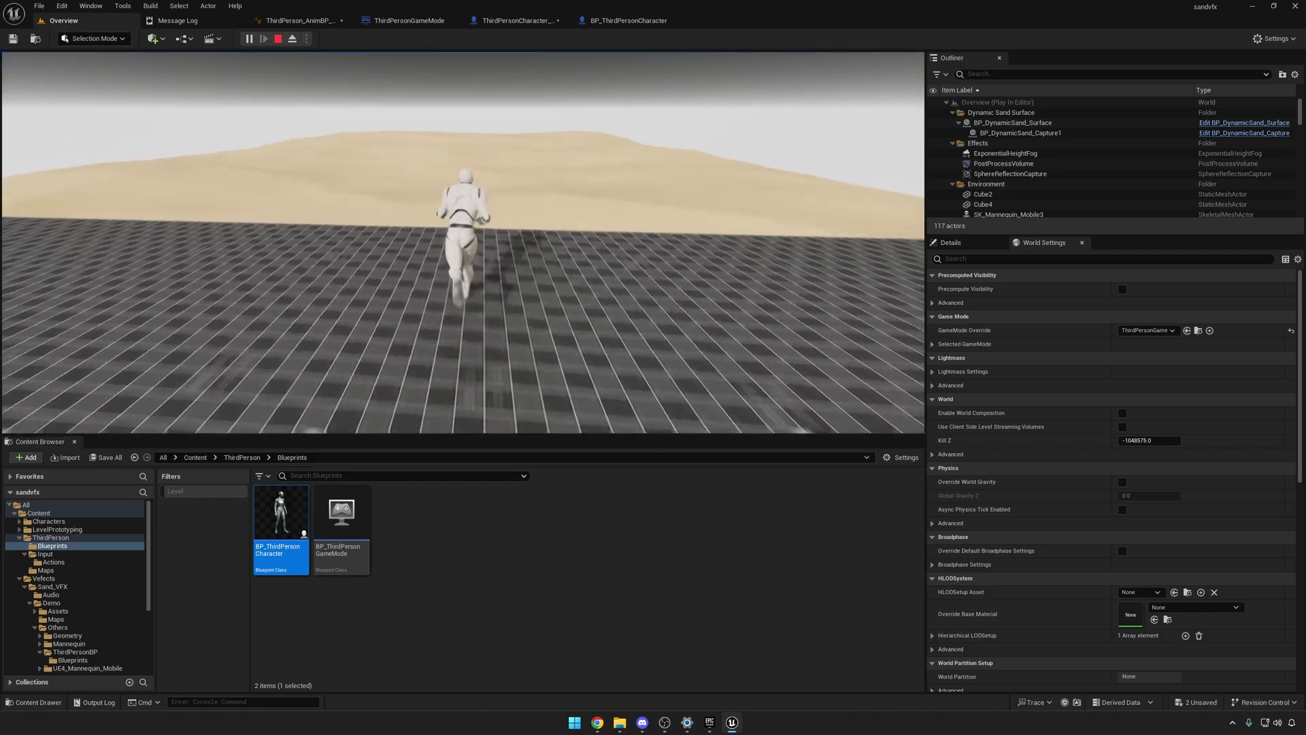
pyautogui.press('s')
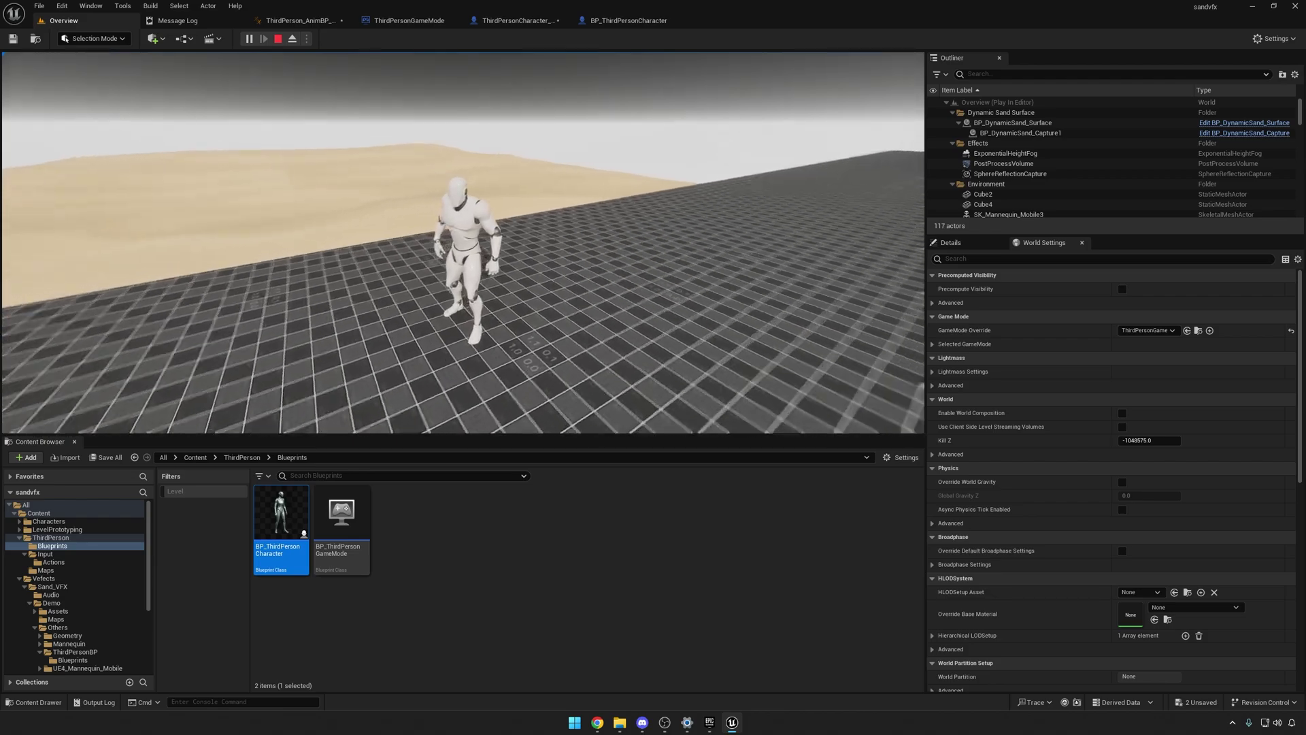
pyautogui.press('s')
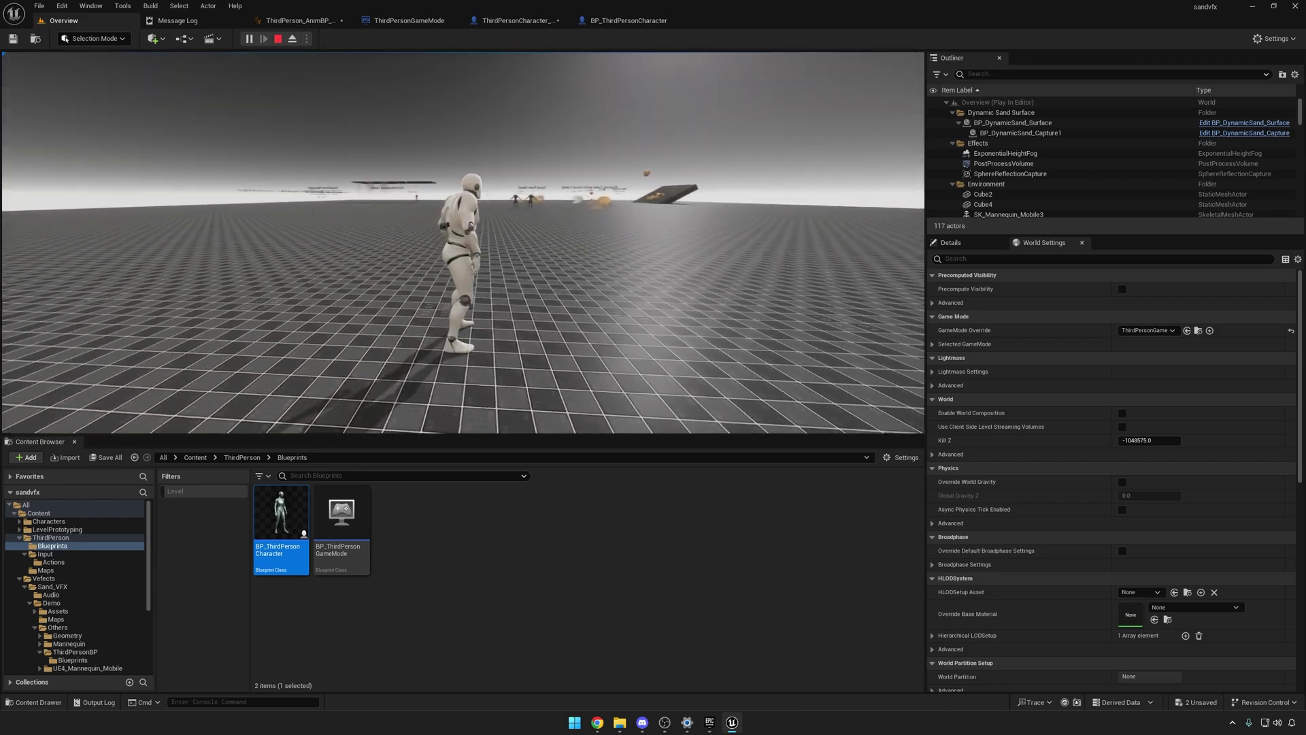
# Step: Turn the character around on the grid floor and end the play test
pyautogui.press('s')
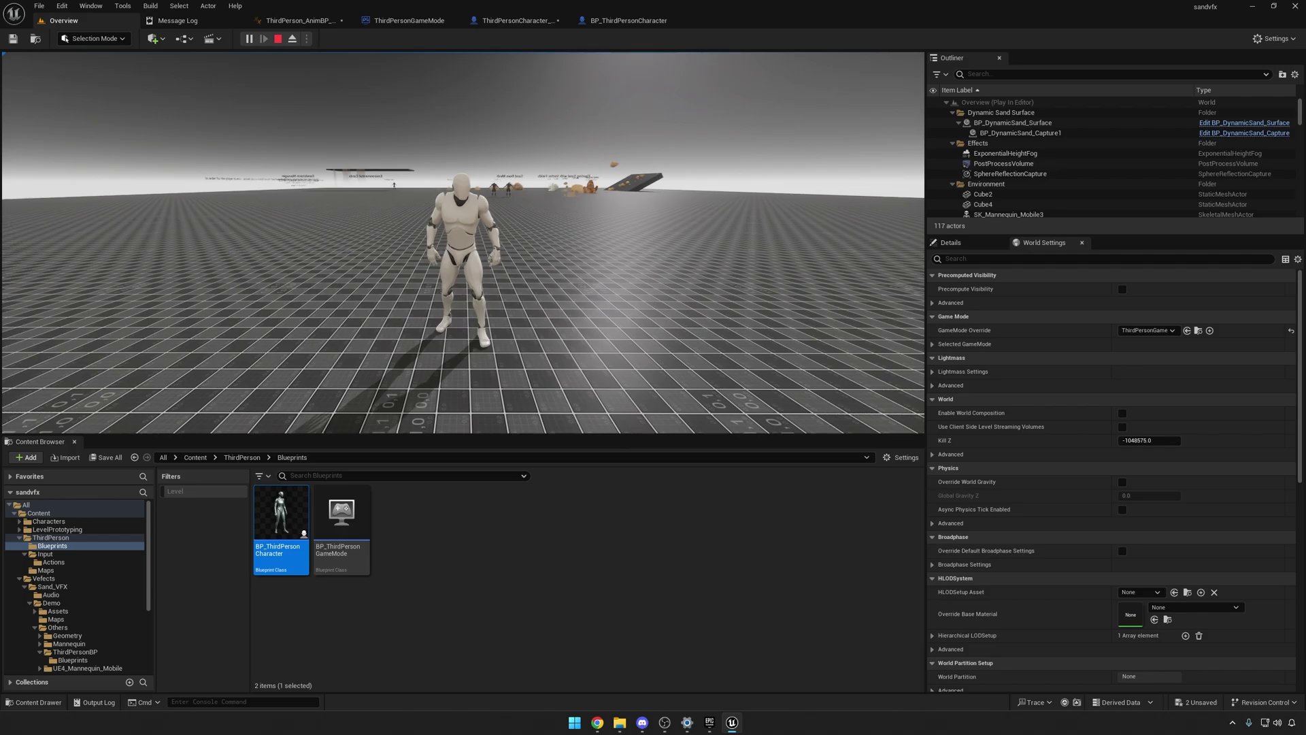
pyautogui.press('Escape')
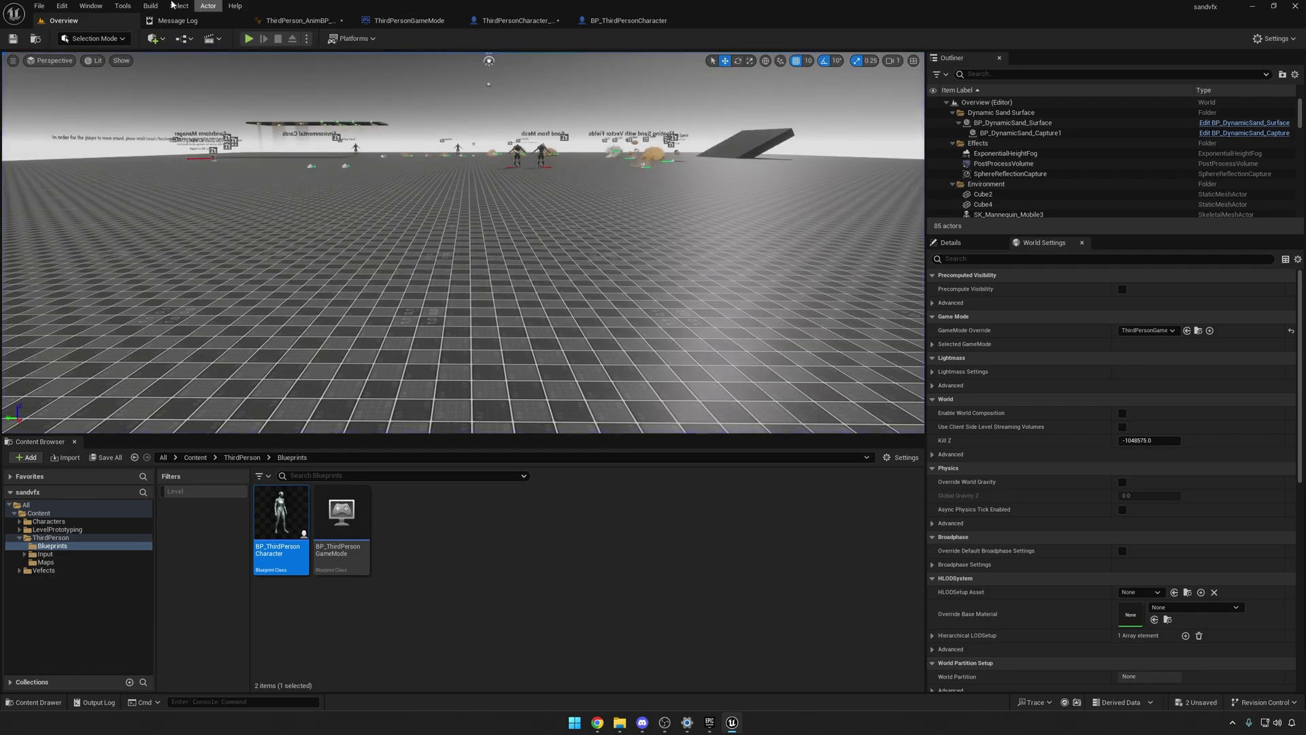
pyautogui.click(63, 6)
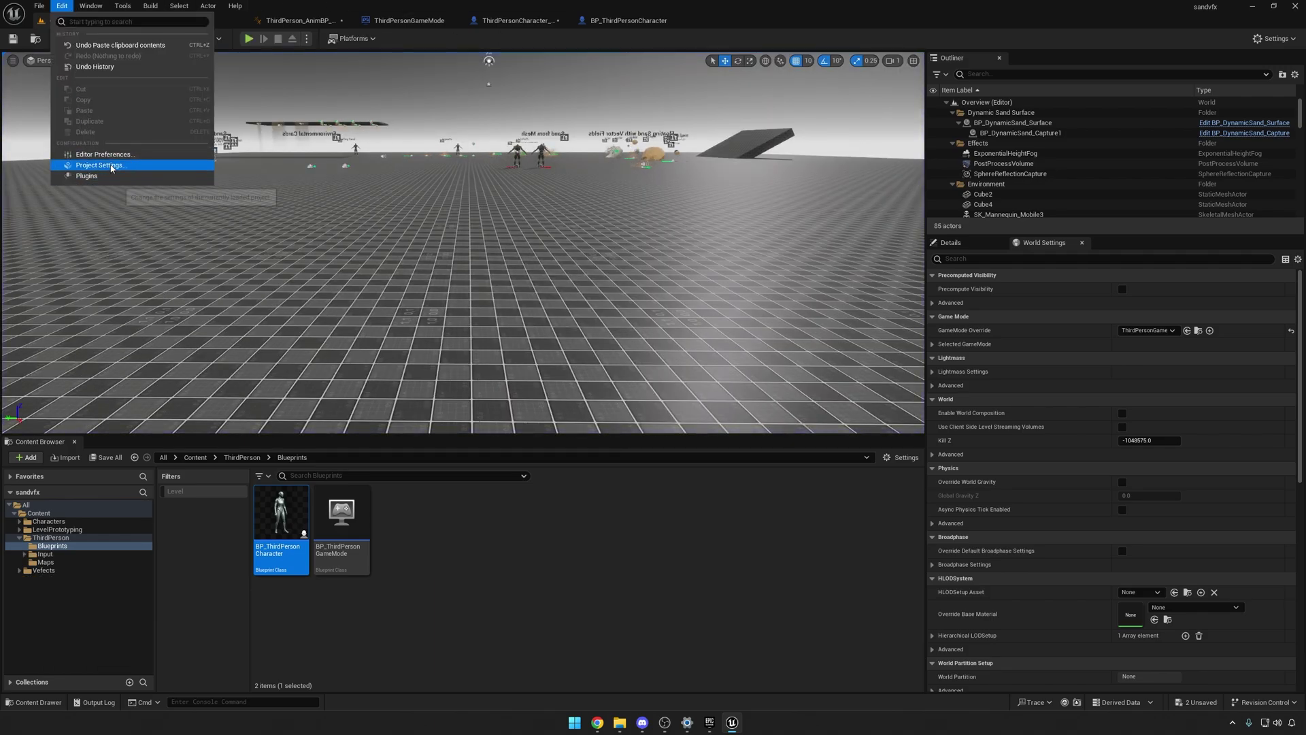
pyautogui.click(464, 508)
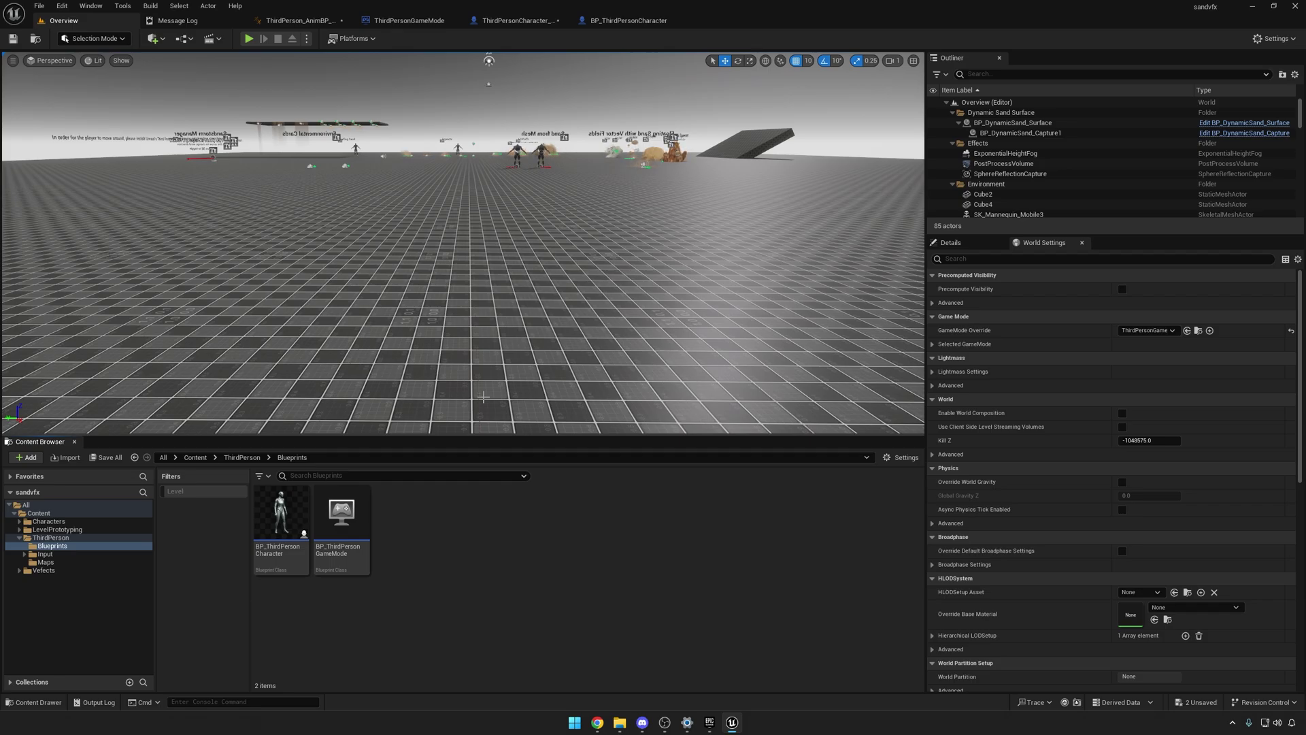
# Step: Survey the Overview level's effect displays from a high viewpoint above the grid floor
pyautogui.press('e')
pyautogui.moveTo(514, 363); pyautogui.dragTo(507, 371, button='right')
pyautogui.press('w')
pyautogui.press('s')
pyautogui.press('w')
pyautogui.press('s')
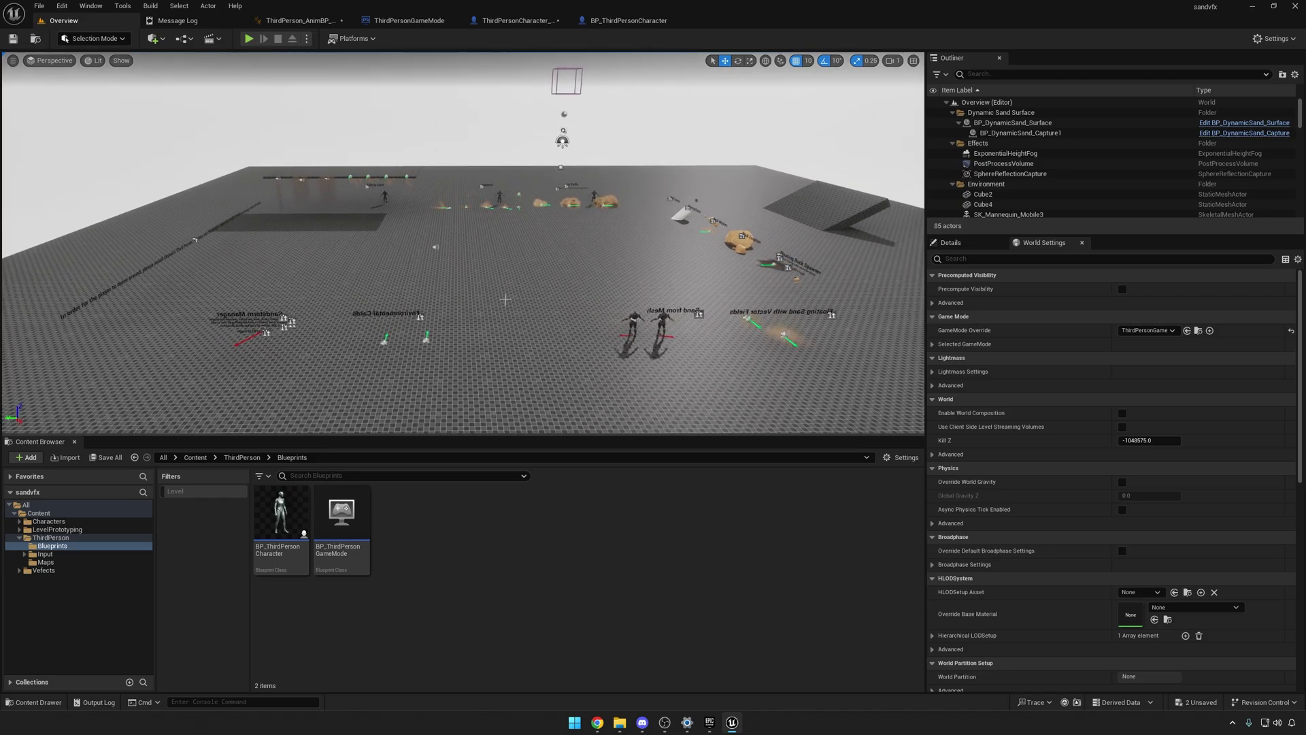
# Step: Compare the input node groups in both character blueprints and review the ThirdPersonGameMode and animation blueprints before returning to the Overview level
pyautogui.click(517, 20)
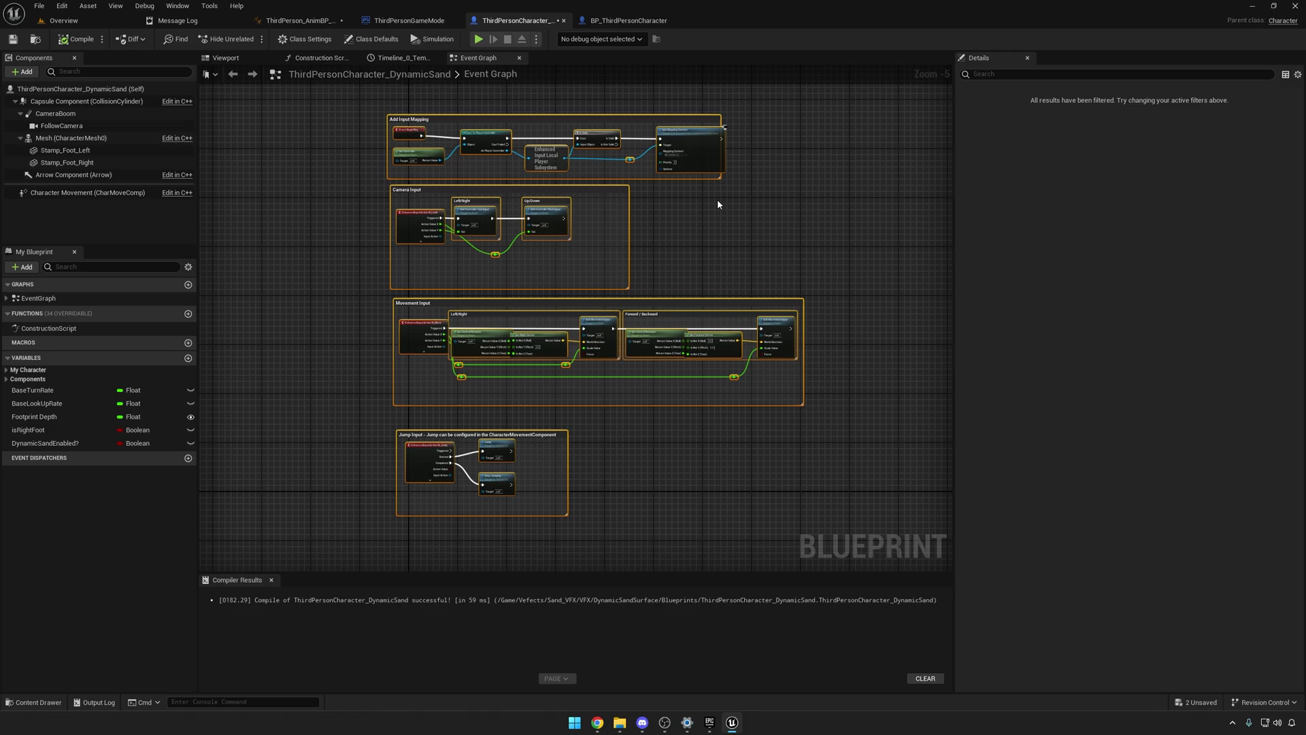
pyautogui.click(628, 21)
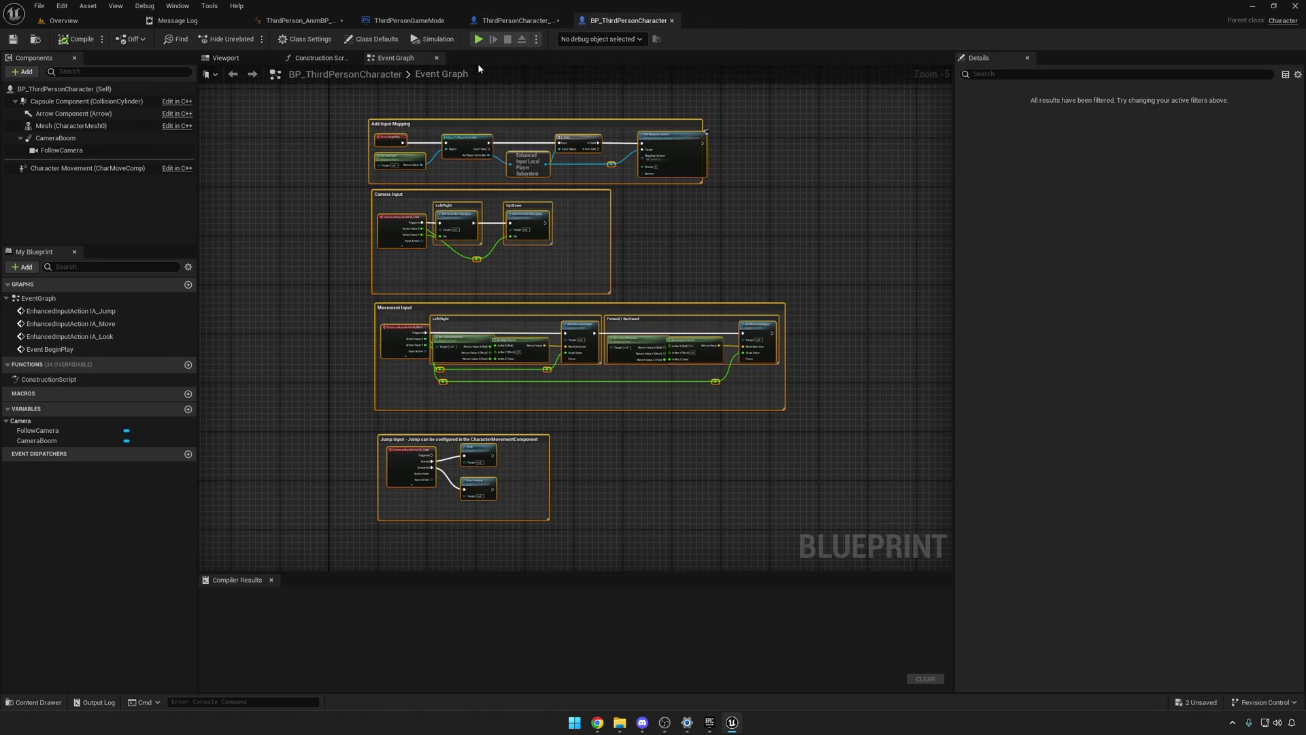
pyautogui.click(517, 20)
pyautogui.click(408, 21)
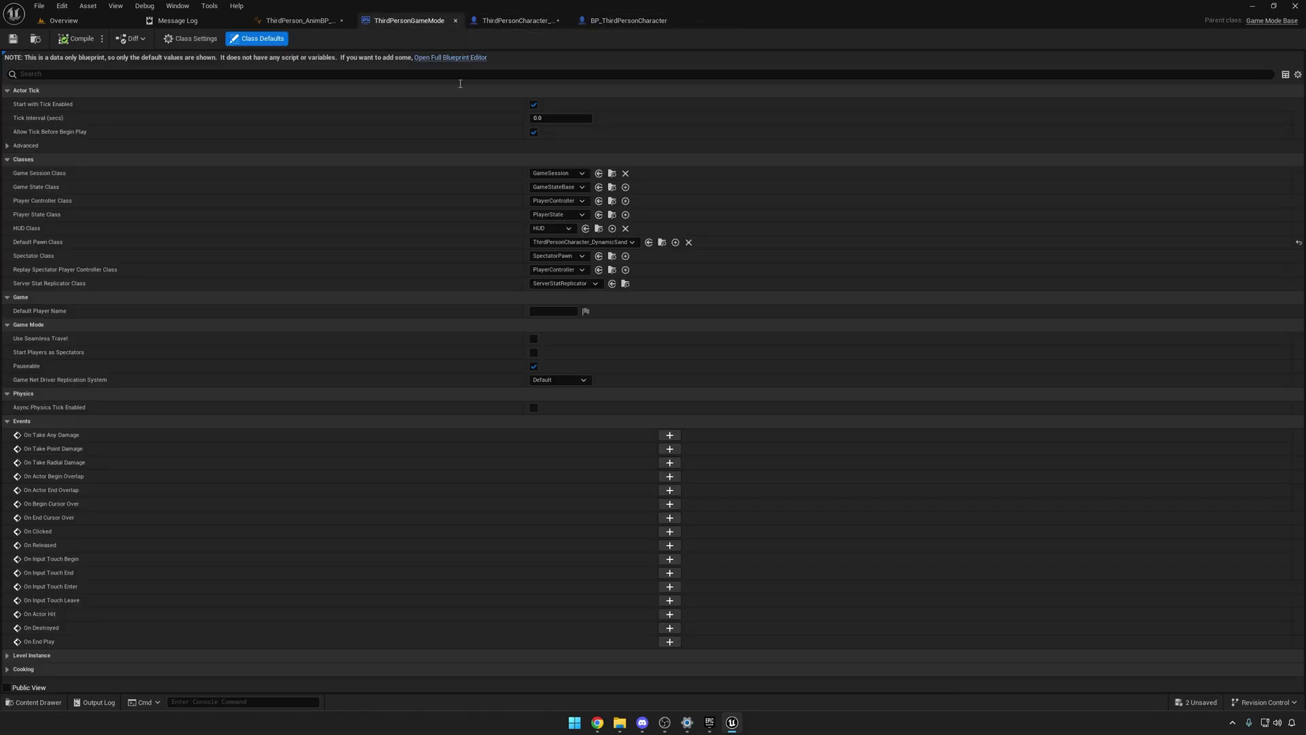
pyautogui.click(299, 21)
pyautogui.click(95, 19)
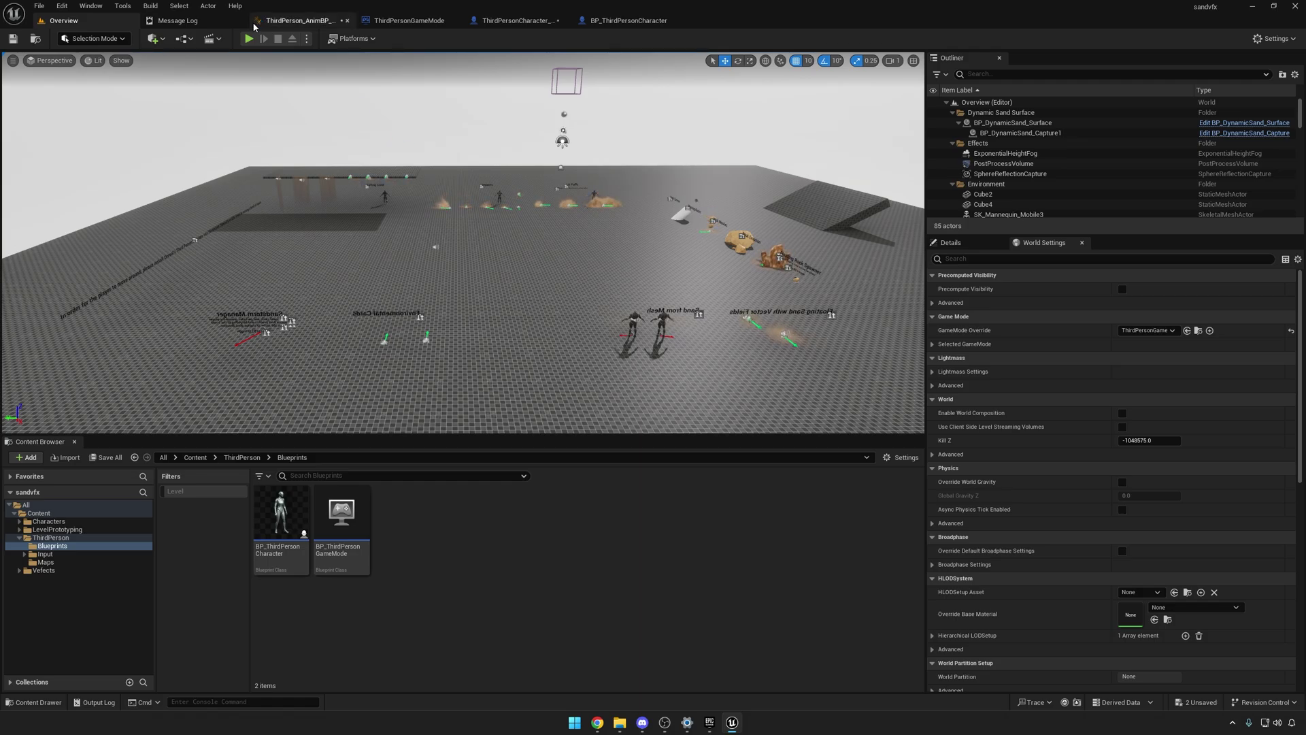
# Step: Play-test the Overview level again, running the character forward across the grid floor
pyautogui.hotkey('alt', 'p')
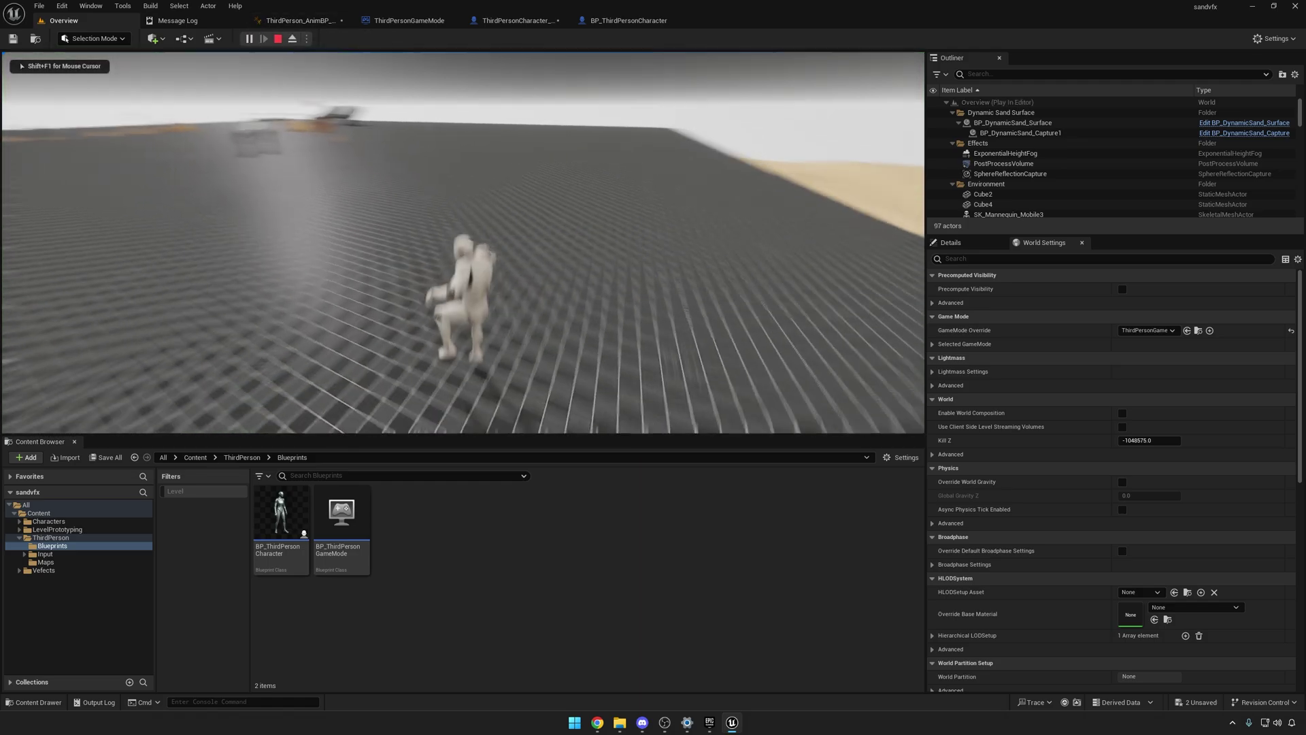
pyautogui.press('w')
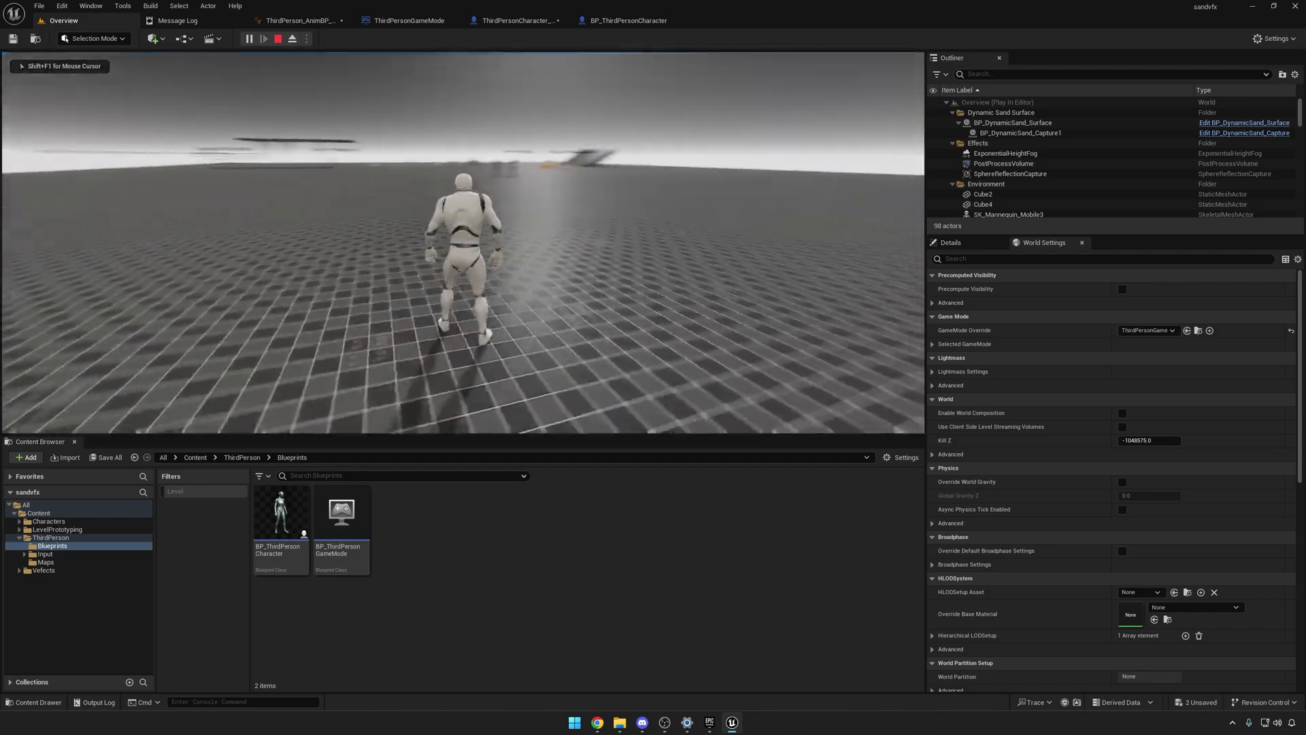